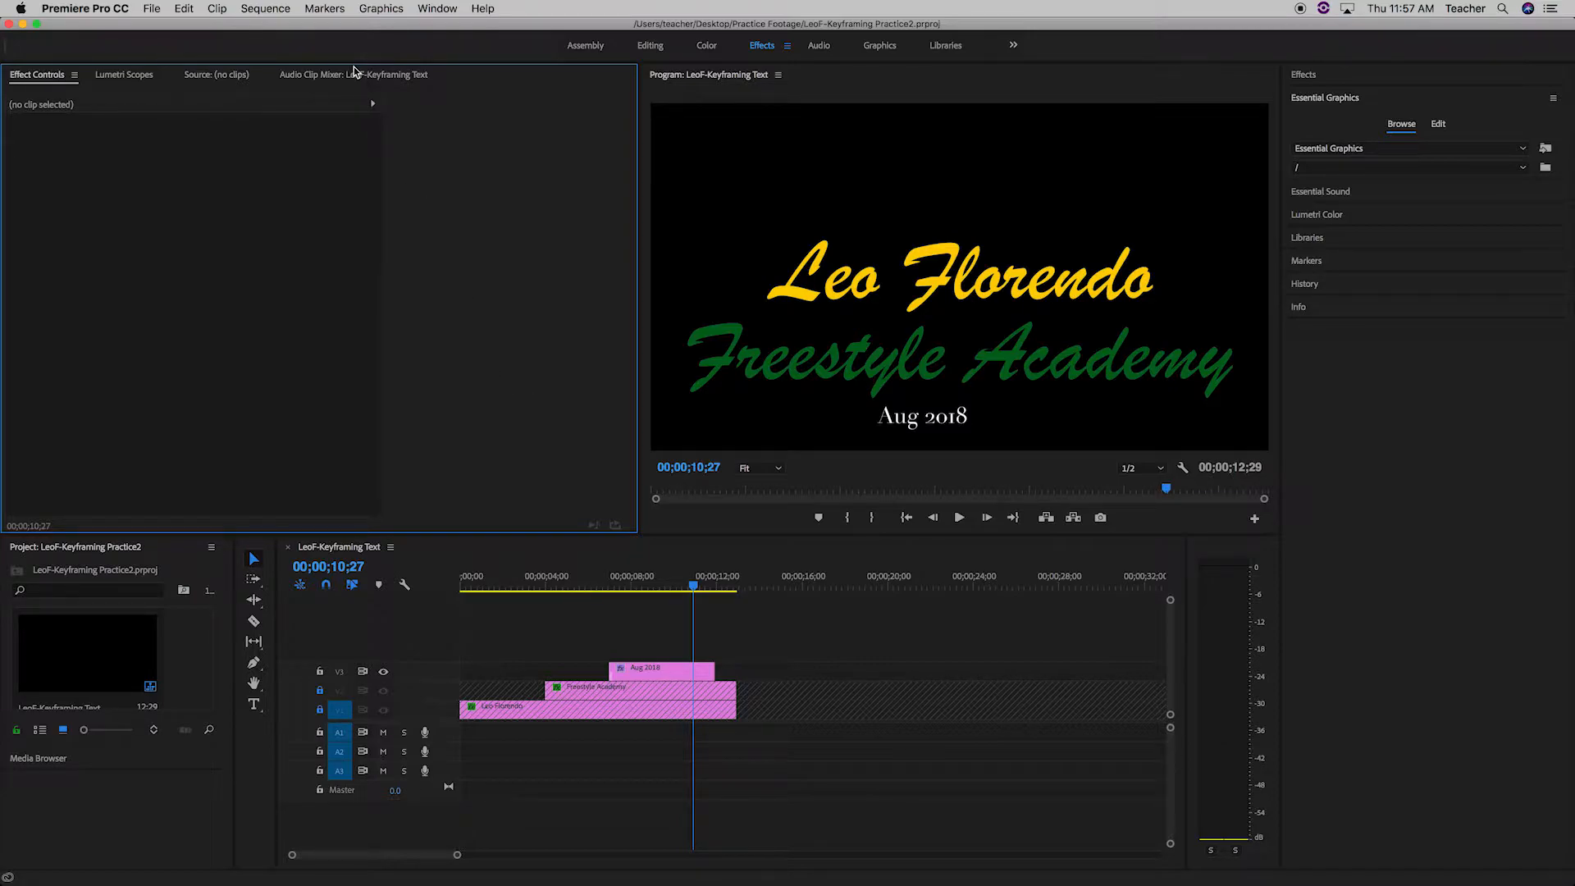
Import Santa Clara Vanguard 2018 - HQ Audio.mp3 from the Practice Footage folder on the Desktop.
{"action": "key", "text": "super+i"}
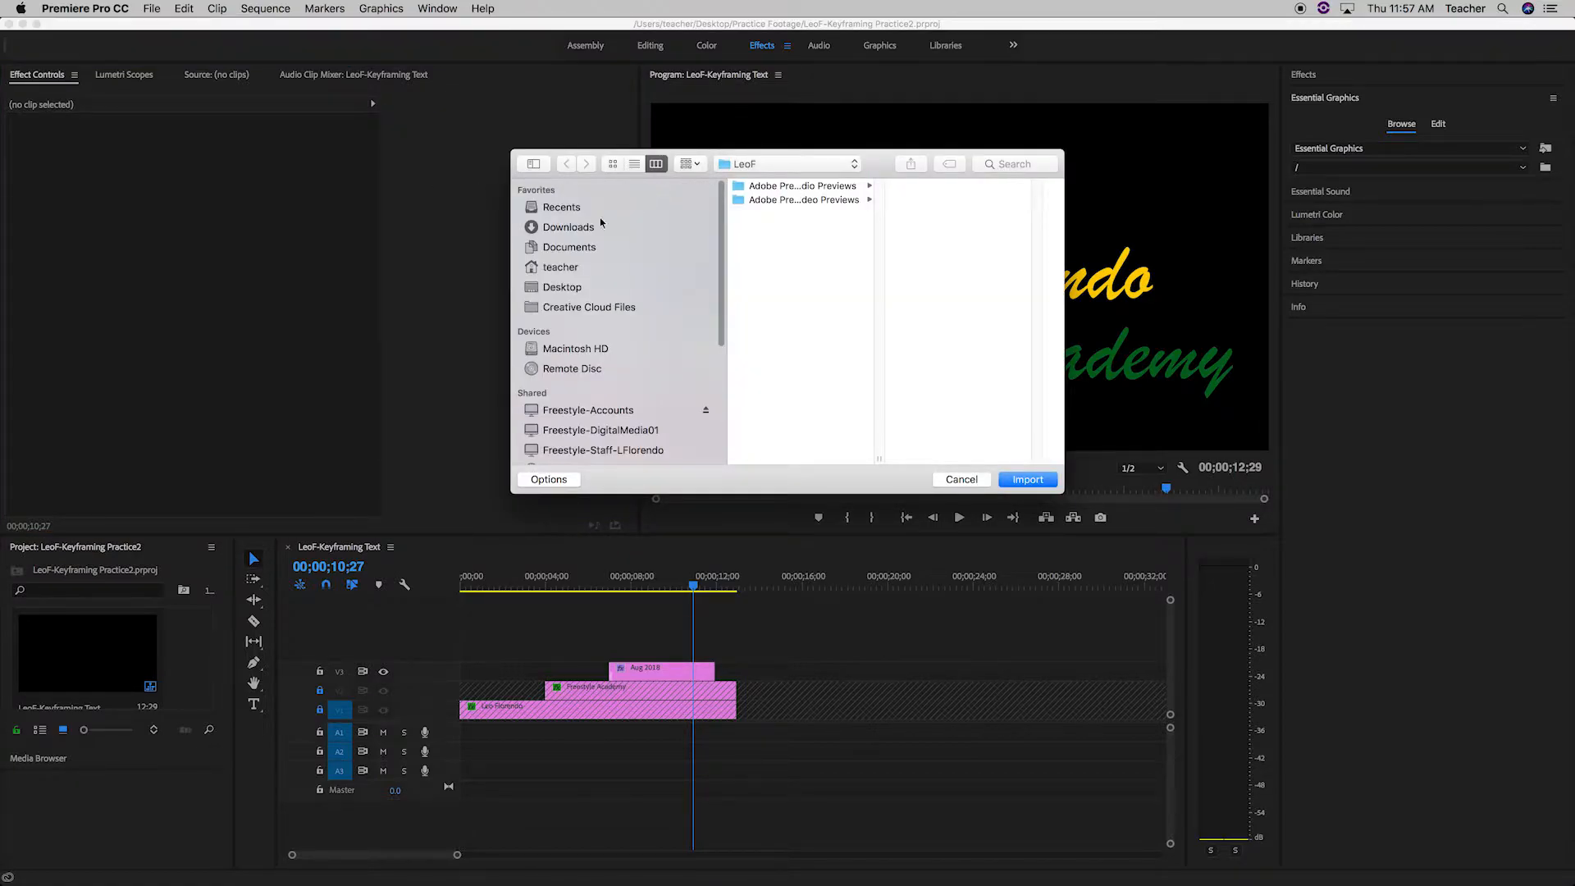
{"action": "left_click", "coordinate": [548, 250]}
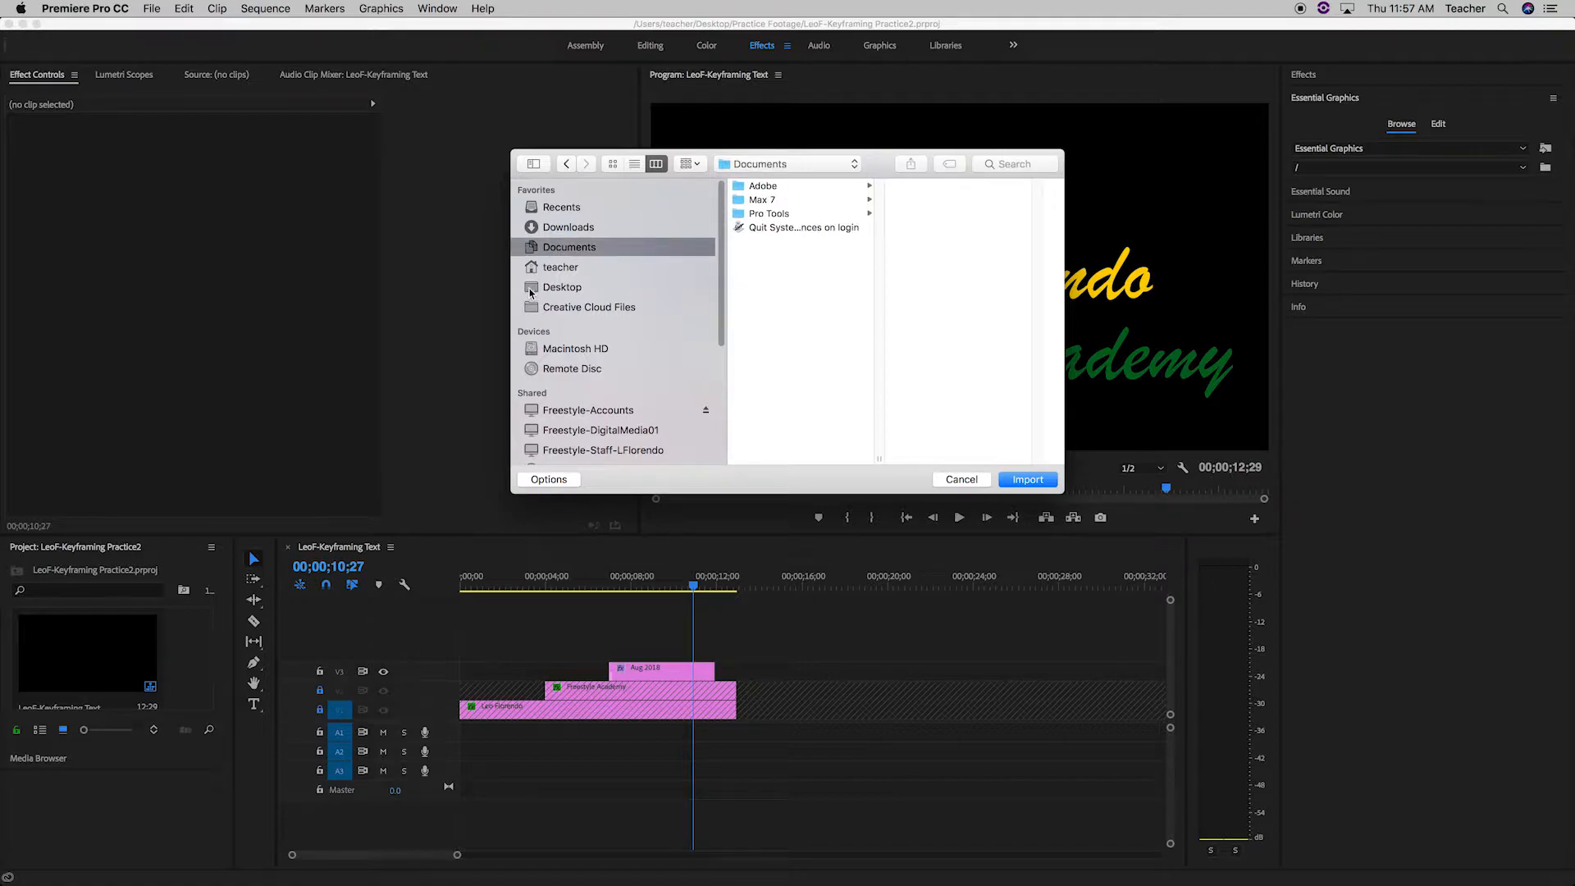
{"action": "left_click", "coordinate": [549, 289]}
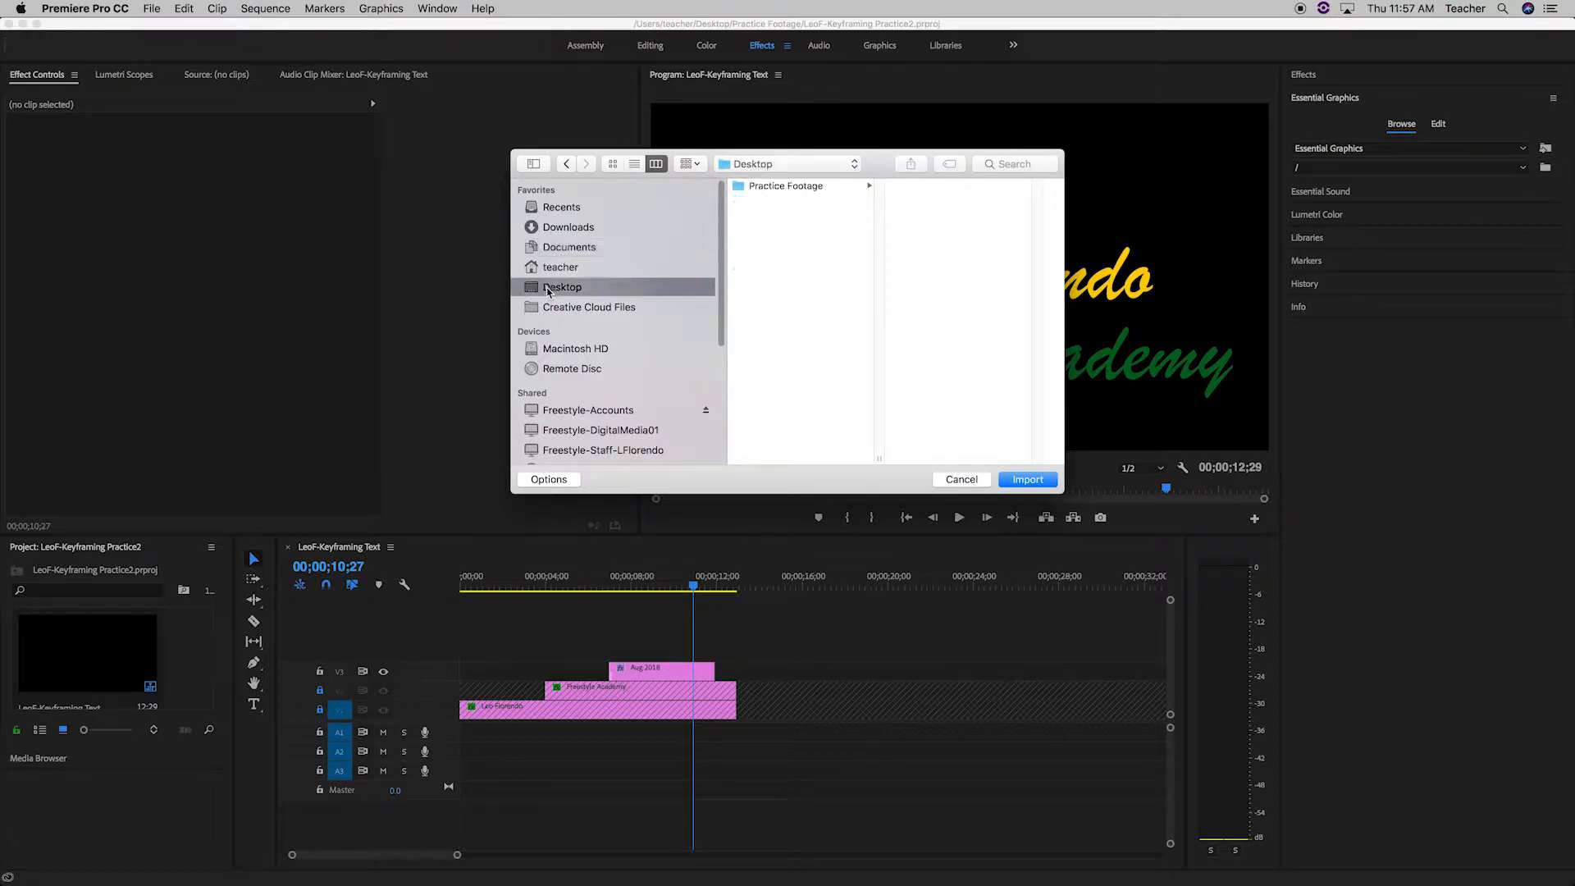
{"action": "left_click", "coordinate": [780, 188]}
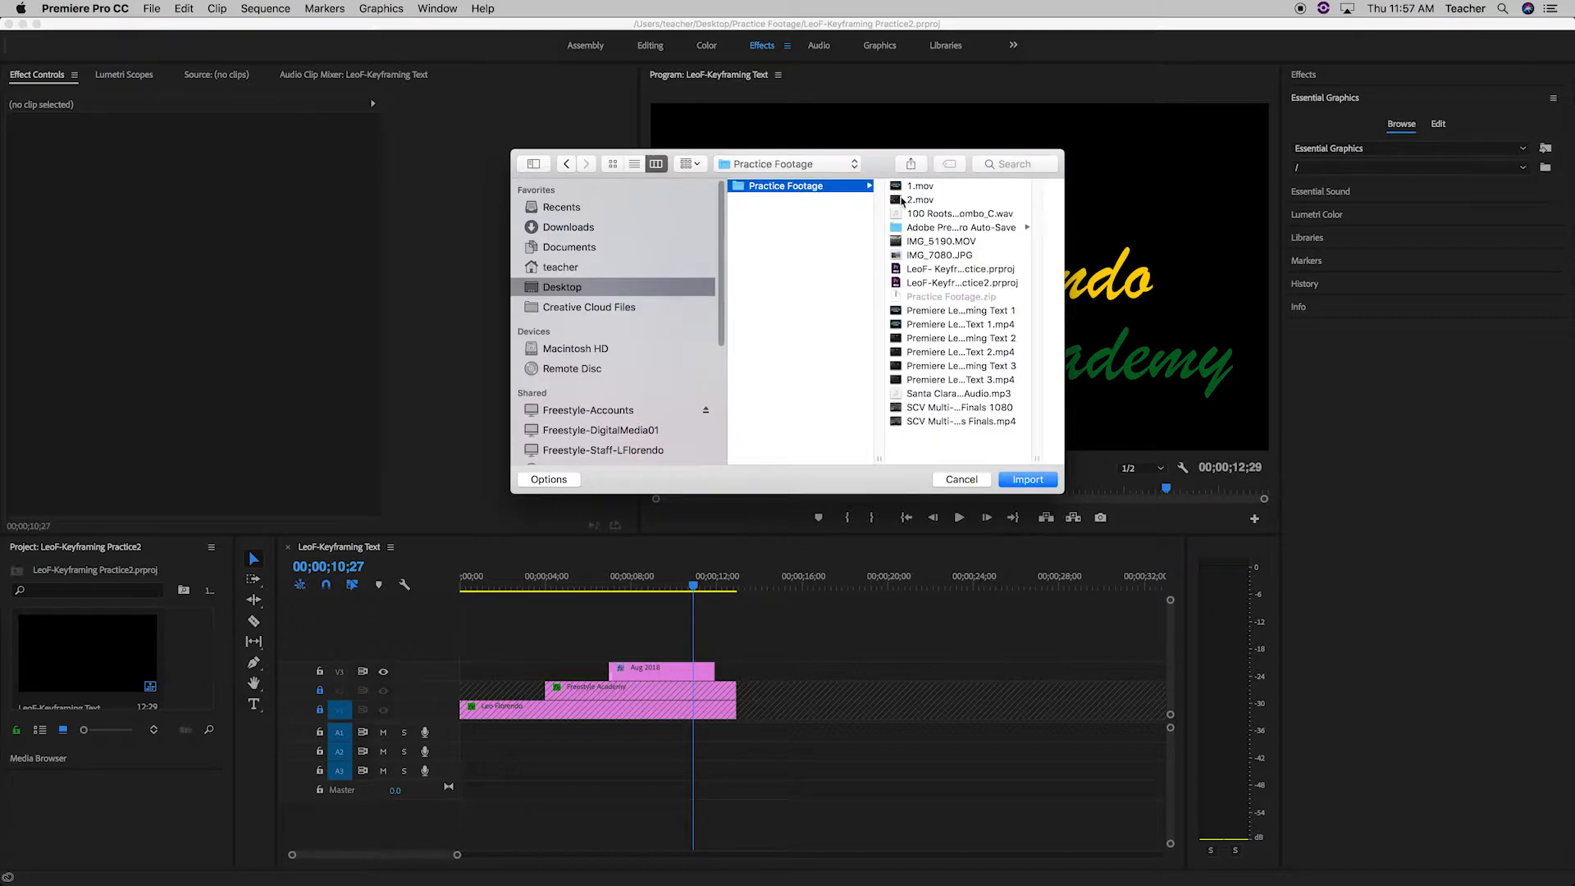
{"action": "double_click", "coordinate": [1038, 458]}
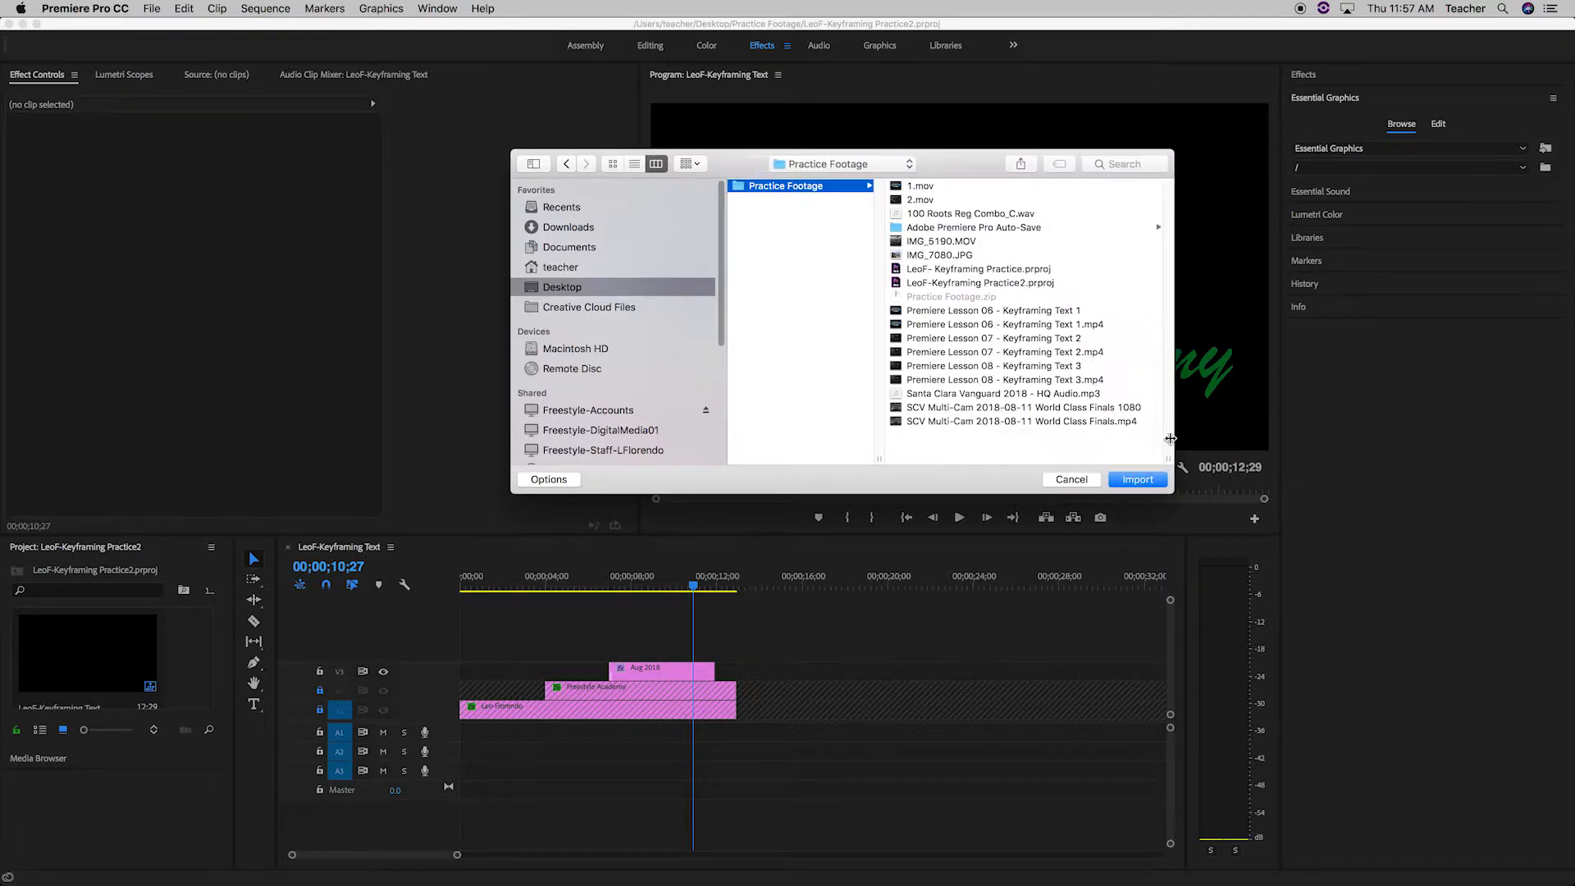
{"action": "left_click", "coordinate": [1028, 395]}
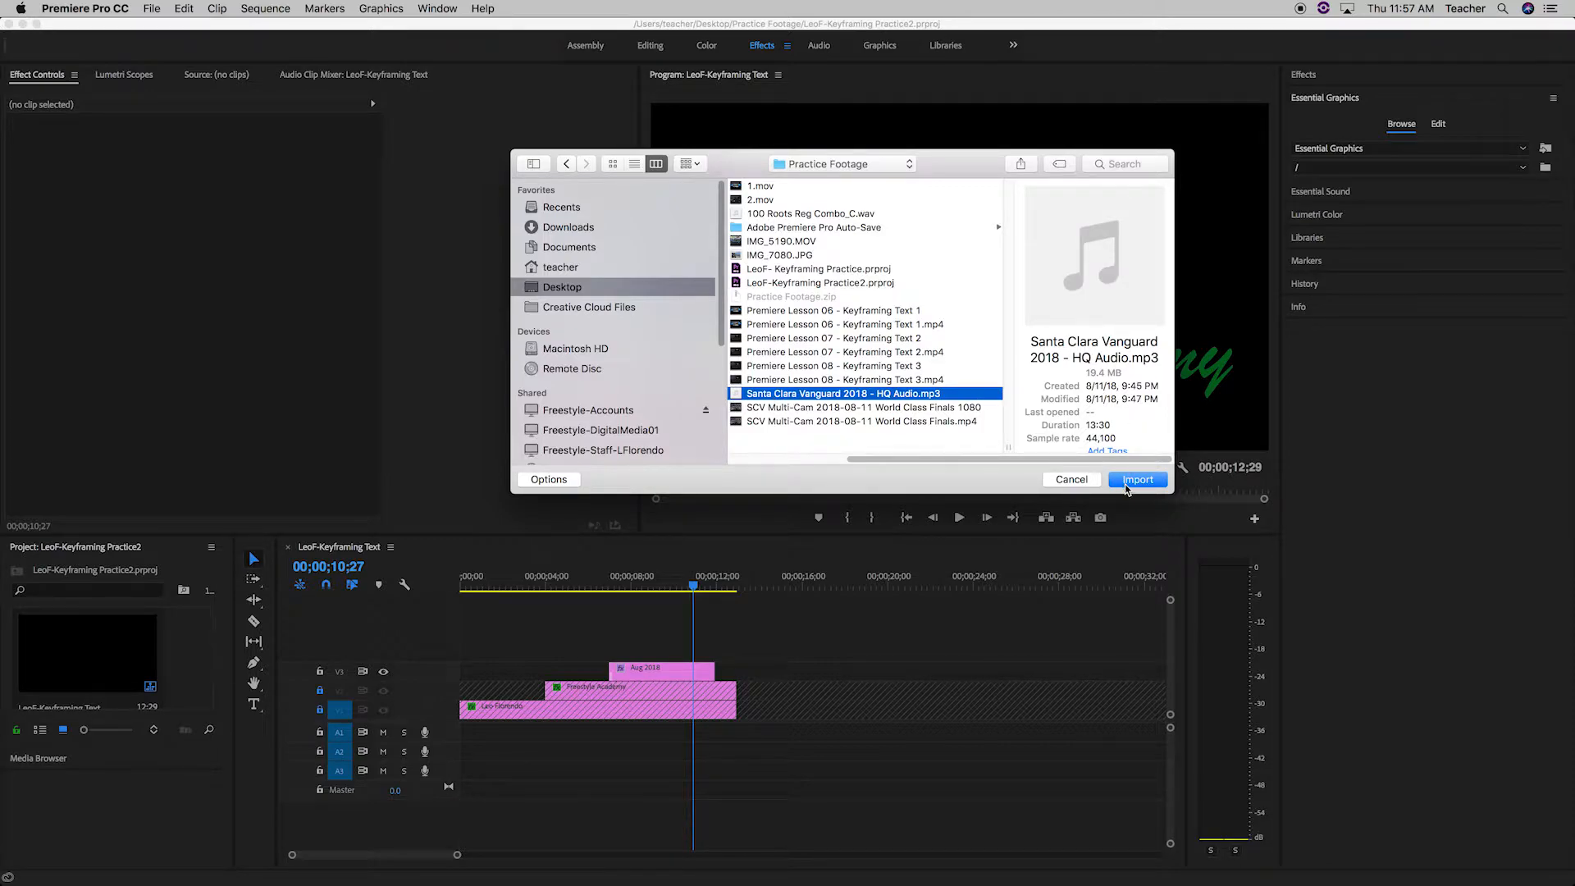
{"action": "left_click", "coordinate": [1137, 480]}
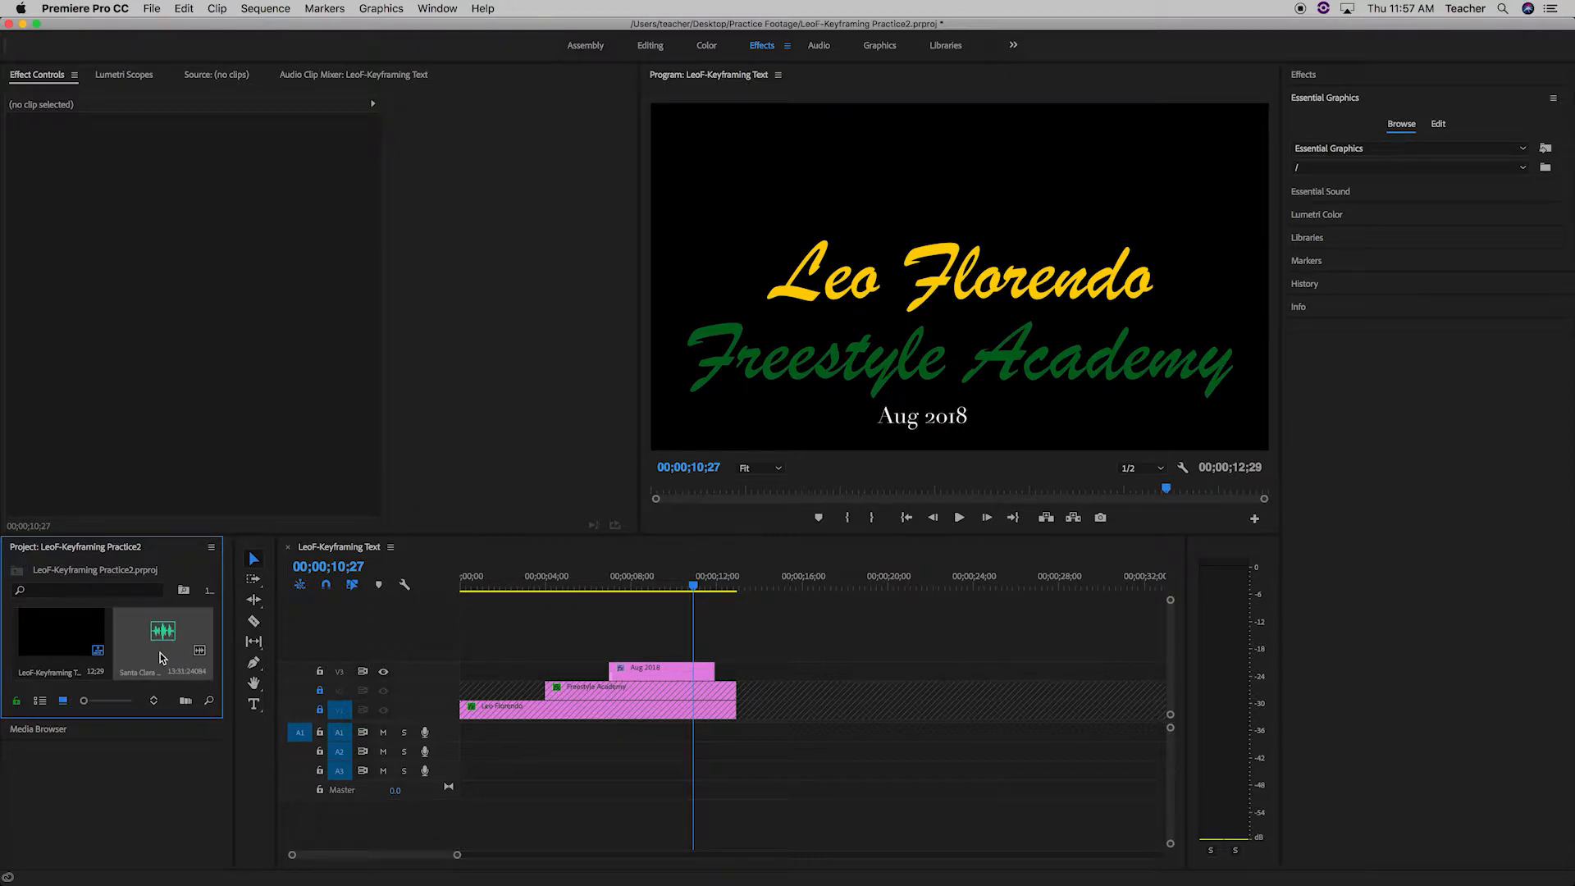
{"action": "left_click", "coordinate": [437, 10]}
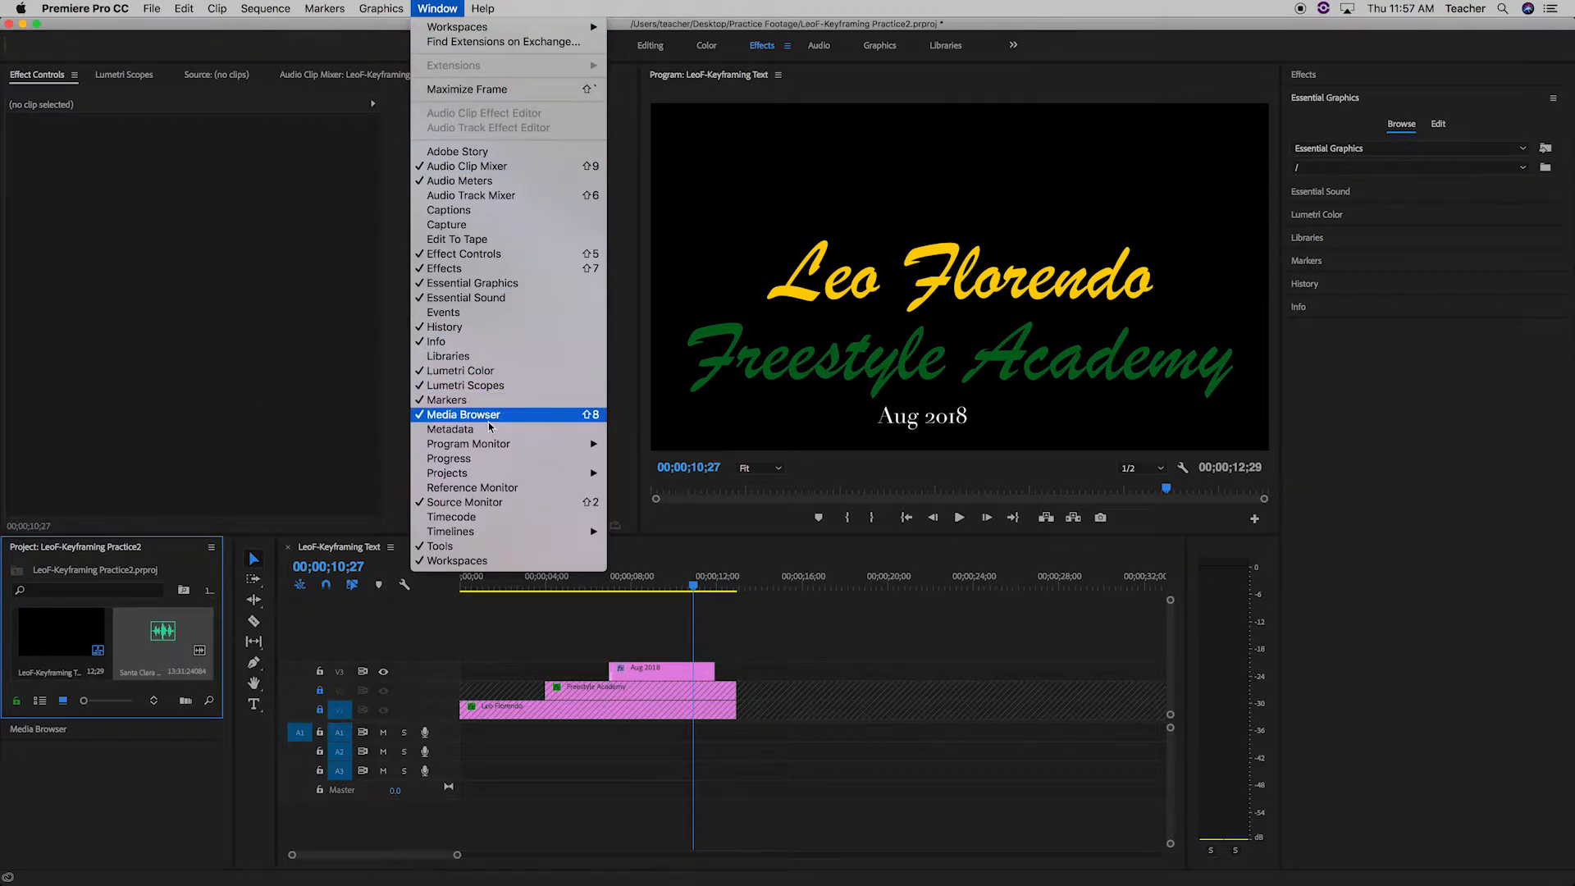
{"action": "mouse_move", "coordinate": [491, 480]}
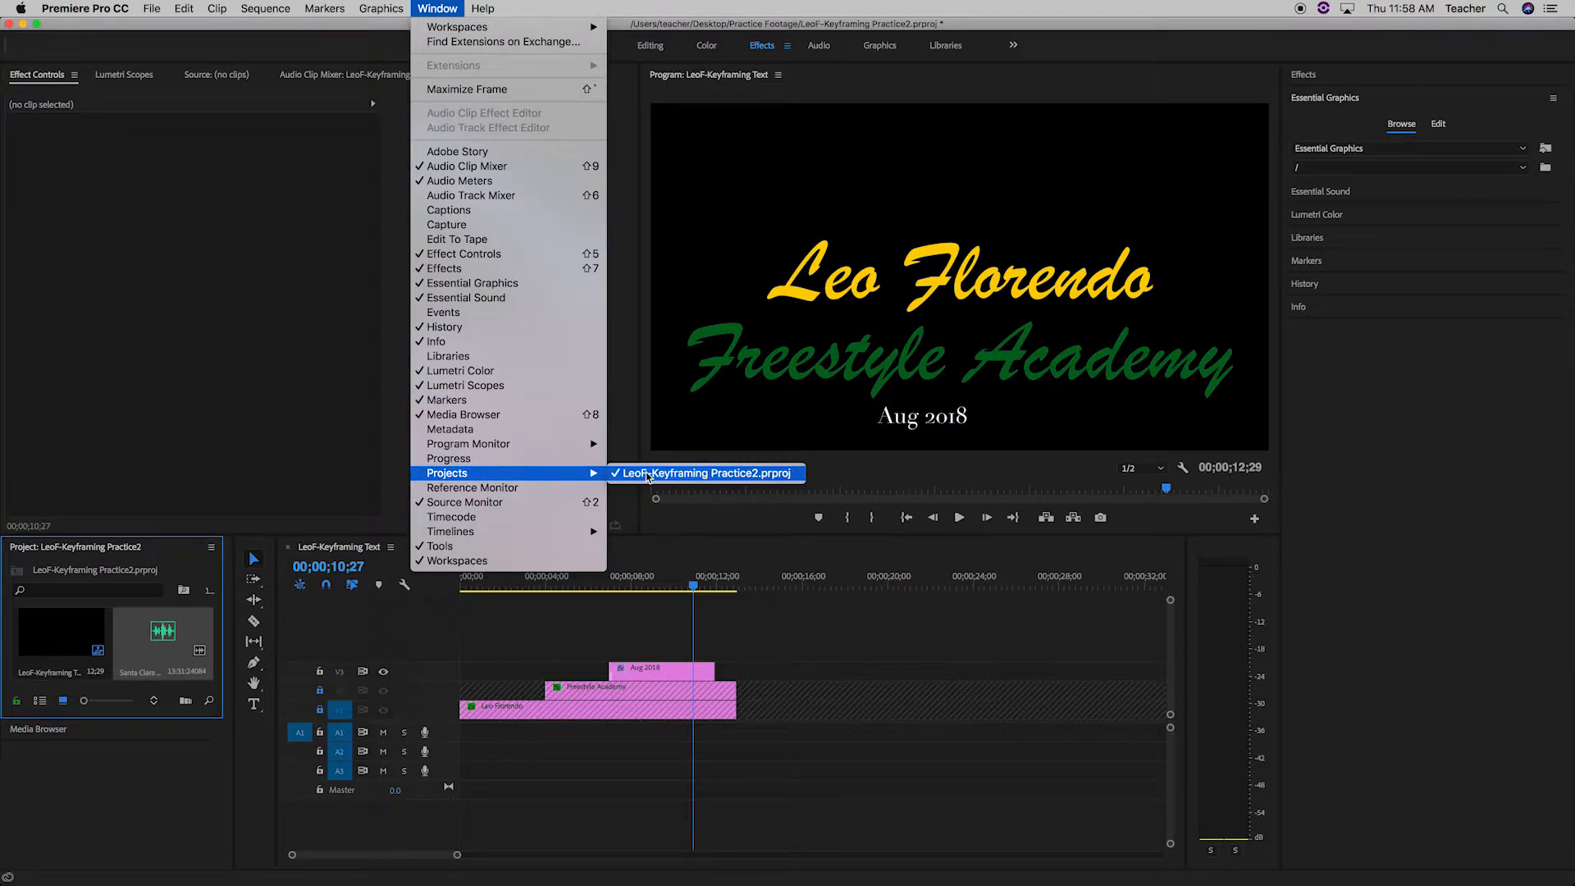
{"action": "left_click", "coordinate": [133, 778]}
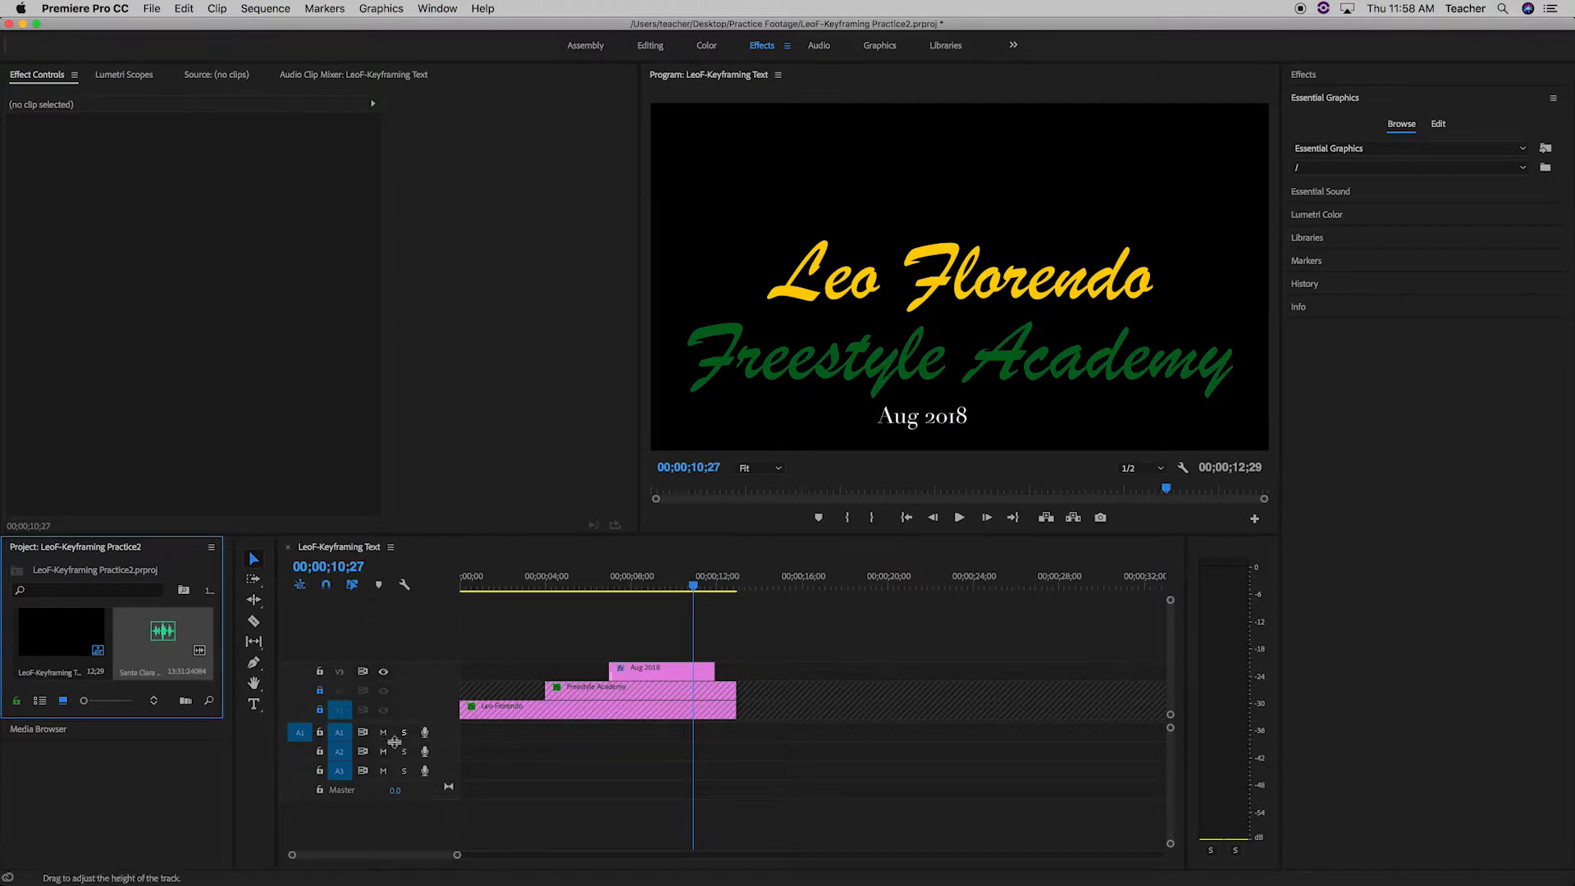
Place the imported audio clip at the start of track A1 and enlarge the track's height to show the waveform.
{"action": "left_click_drag", "start_coordinate": [225, 676], "coordinate": [468, 739]}
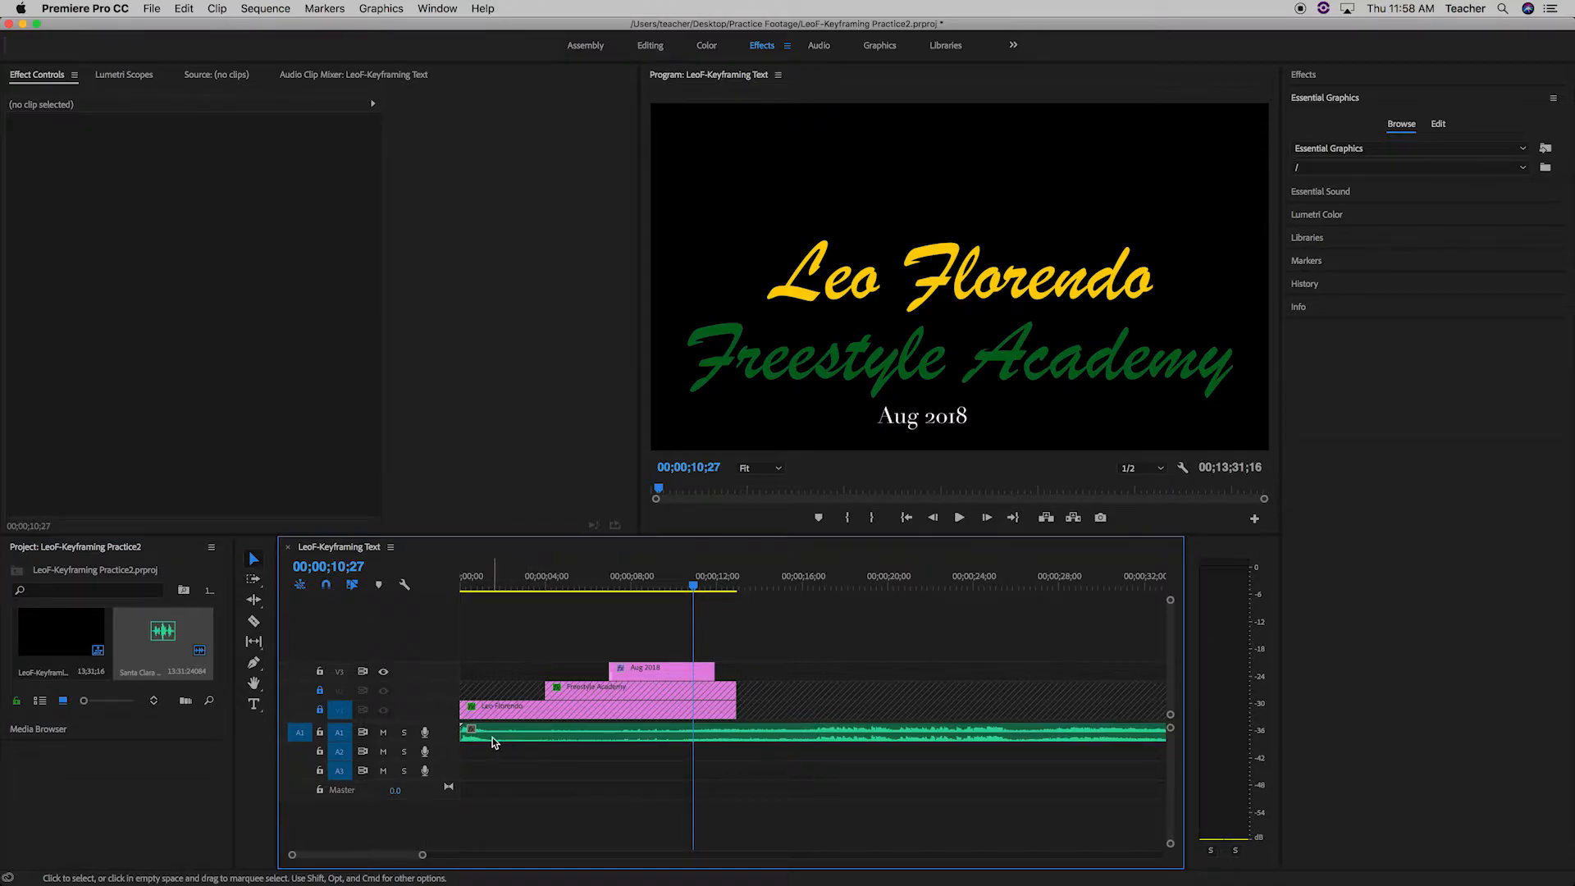
{"action": "left_click_drag", "start_coordinate": [402, 755], "coordinate": [396, 794]}
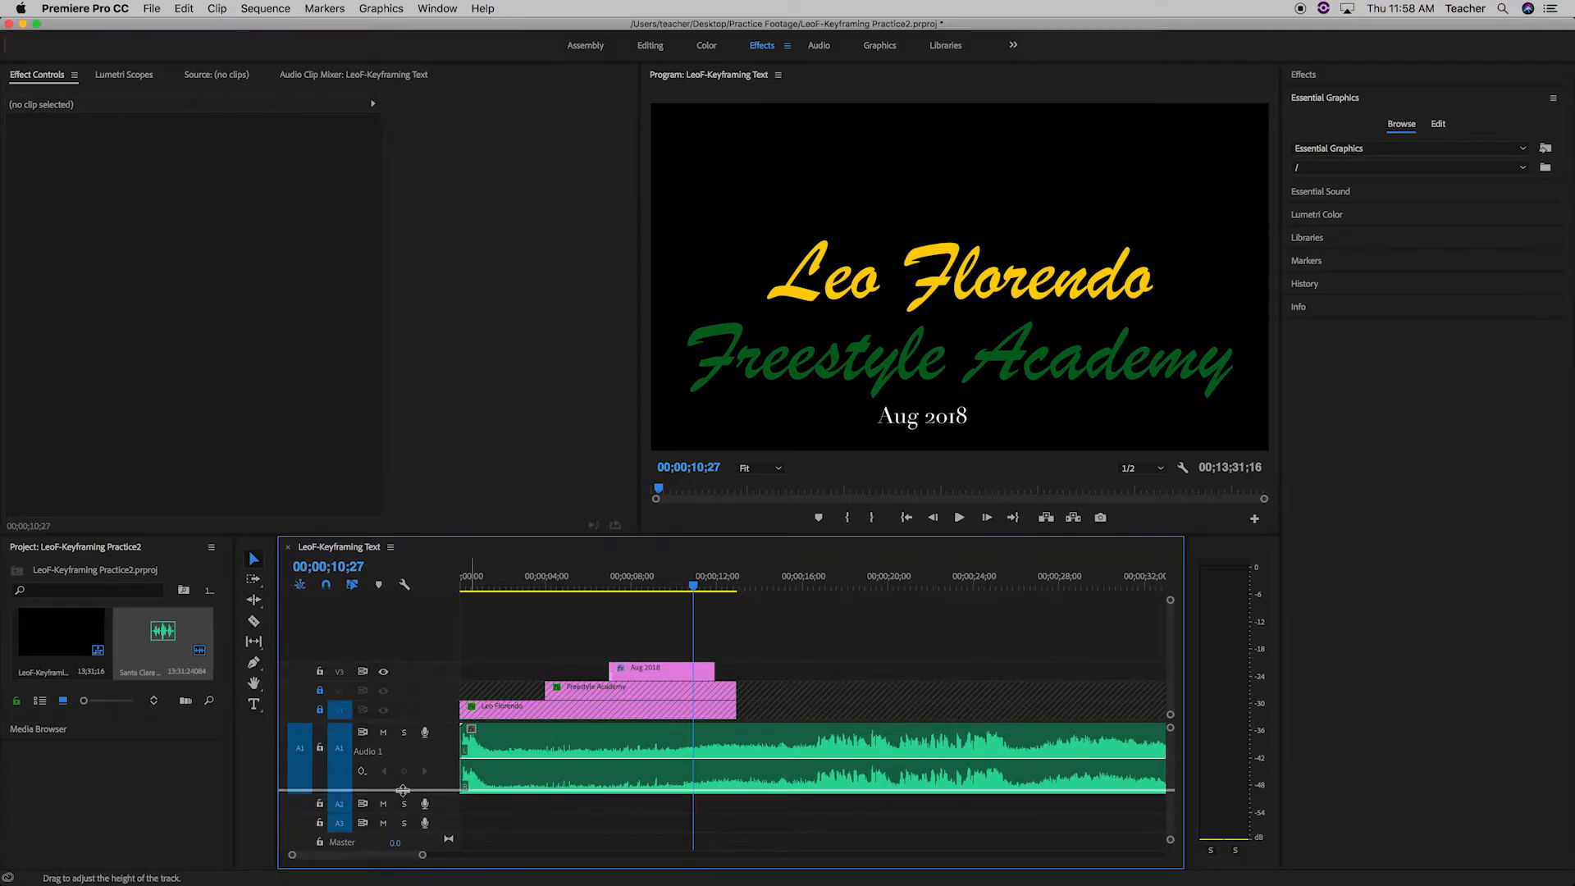
{"action": "left_click_drag", "start_coordinate": [402, 794], "coordinate": [402, 789]}
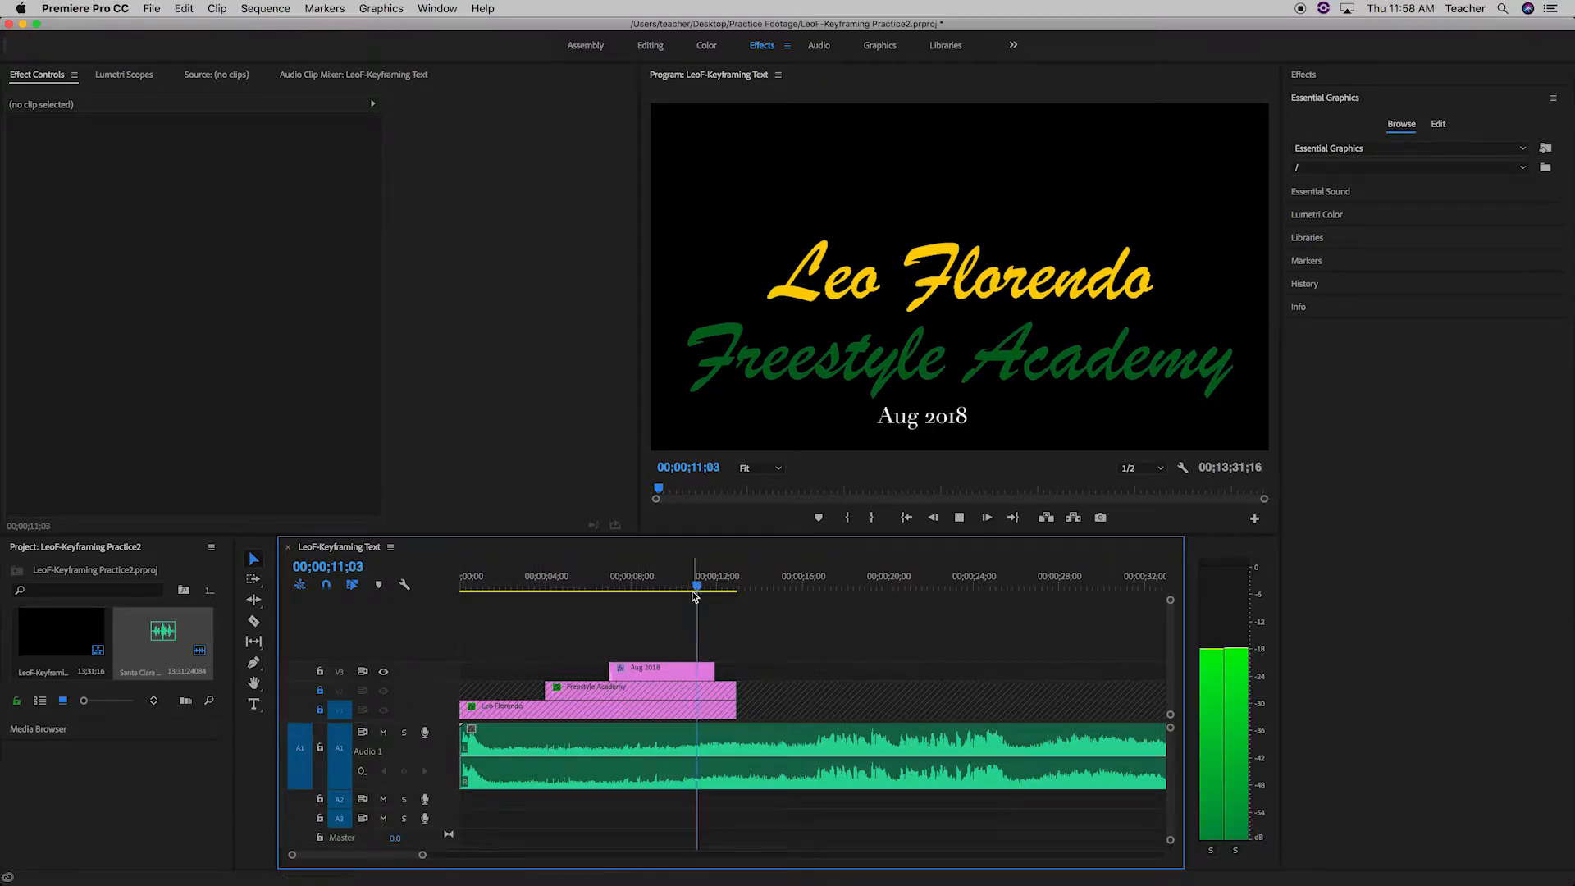
Locate where the music gets louder, trim off the audio clip's quiet opening and start the remaining audio at the sequence start.
{"action": "key", "text": "space"}
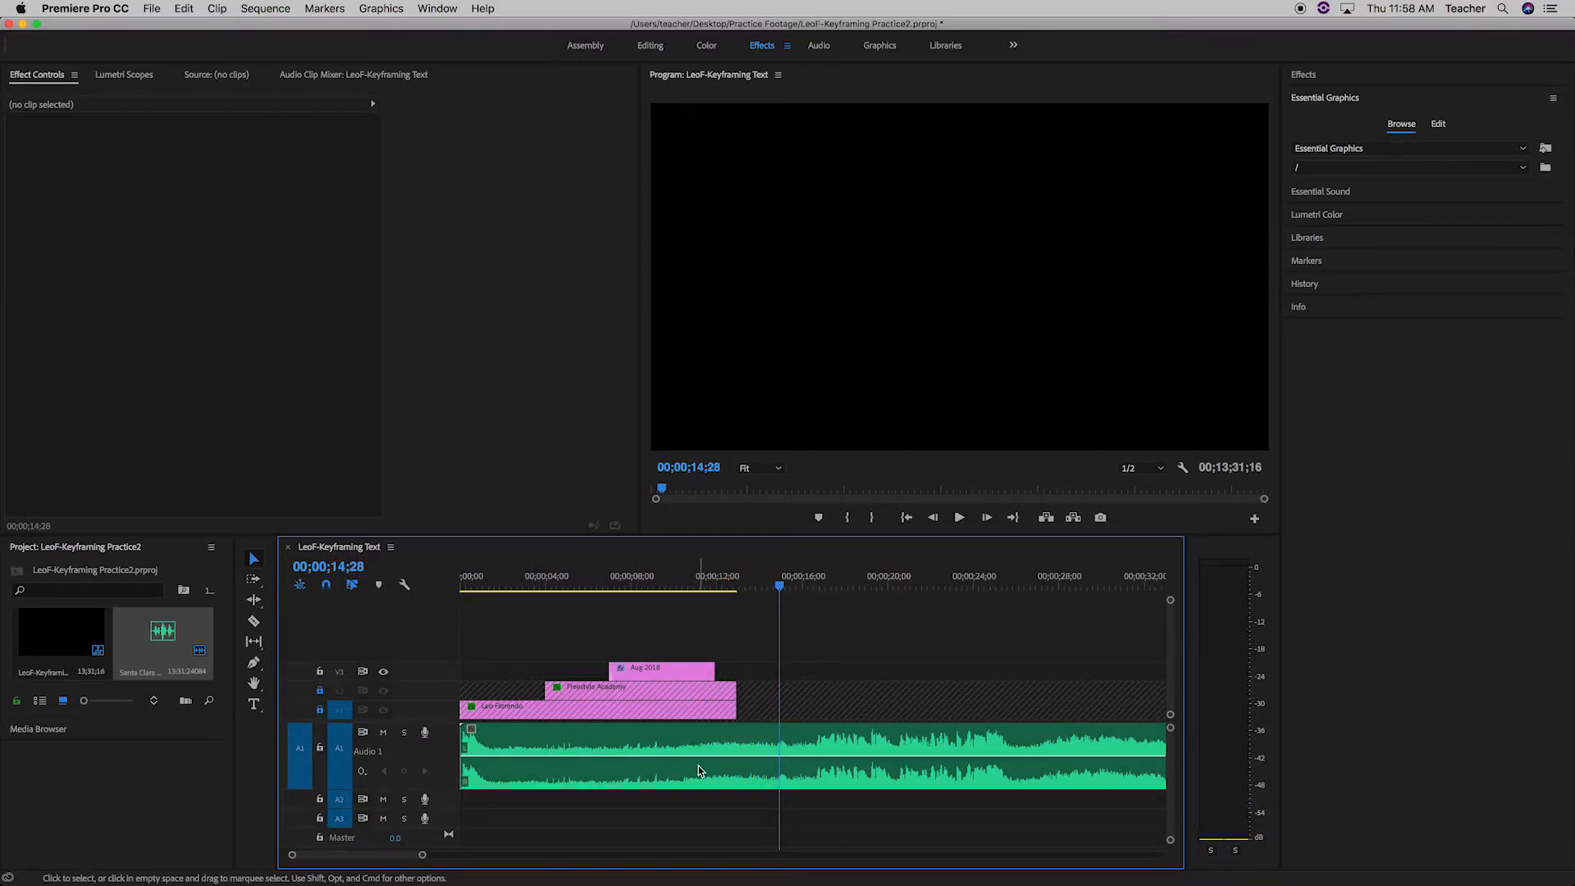
{"action": "left_click_drag", "start_coordinate": [781, 591], "coordinate": [818, 603]}
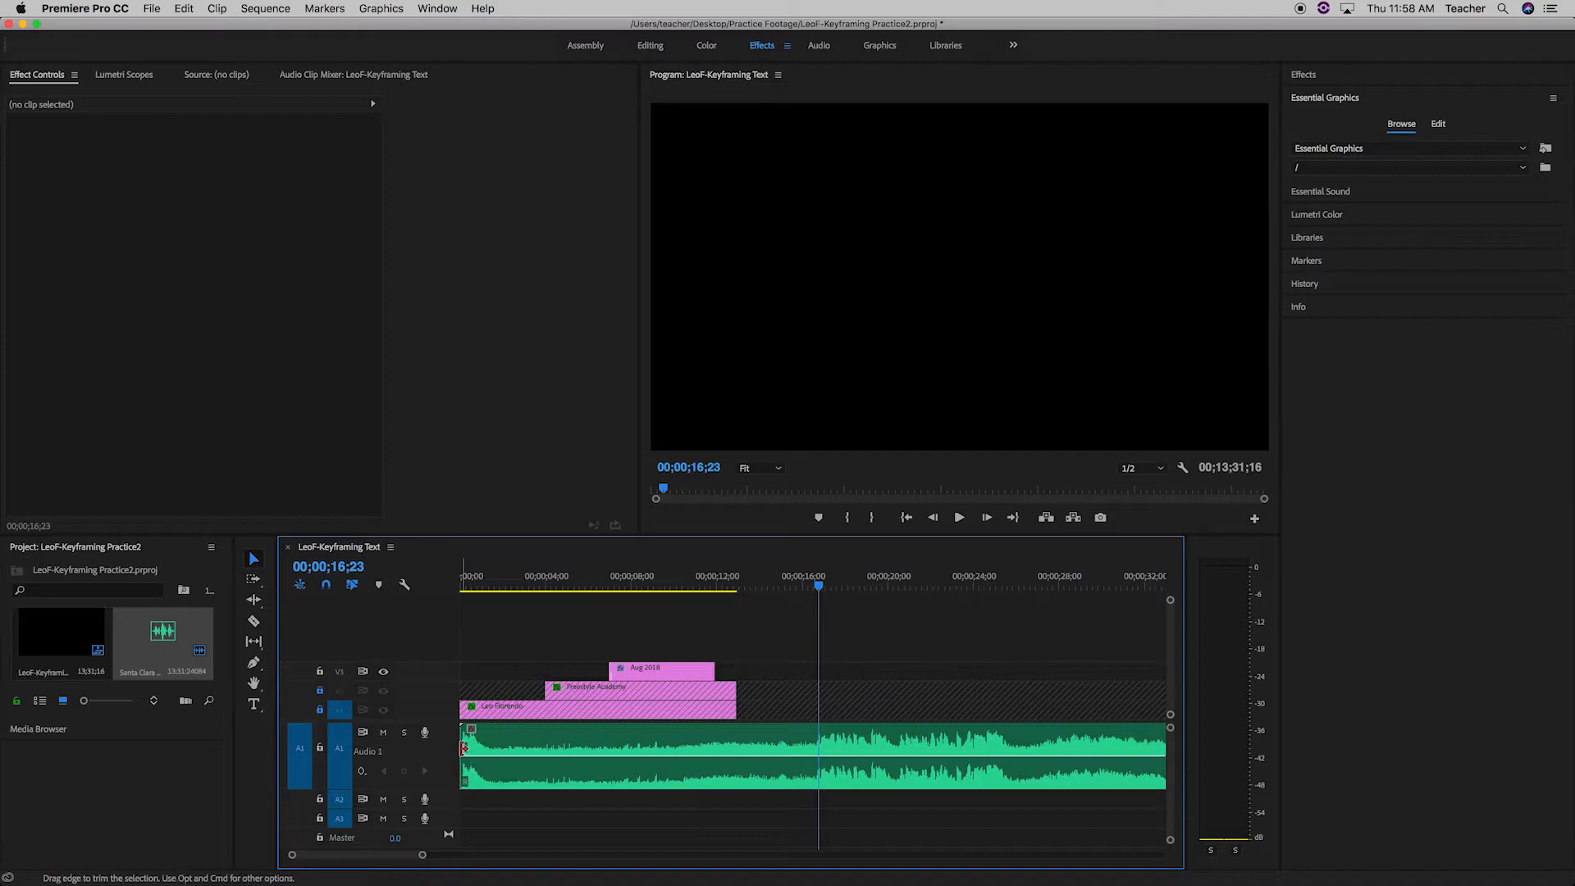
{"action": "left_click_drag", "start_coordinate": [463, 746], "coordinate": [515, 774]}
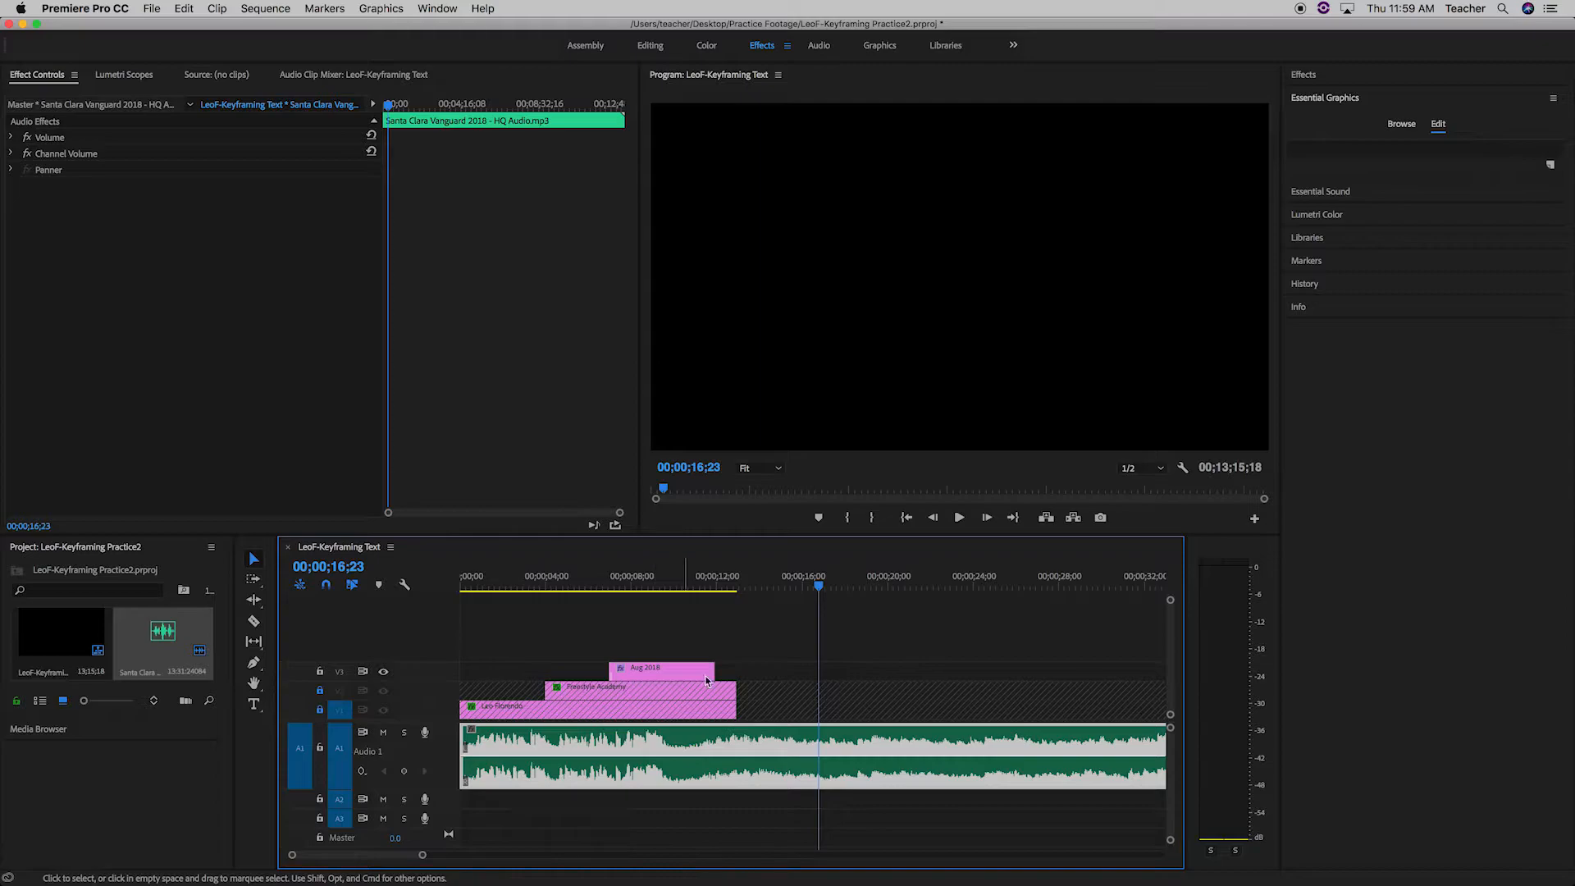
Add a Volume Level keyframe to the audio clip at 00;00;00;00 and set the level to -287.5 dB.
{"action": "left_click_drag", "start_coordinate": [820, 589], "coordinate": [462, 589]}
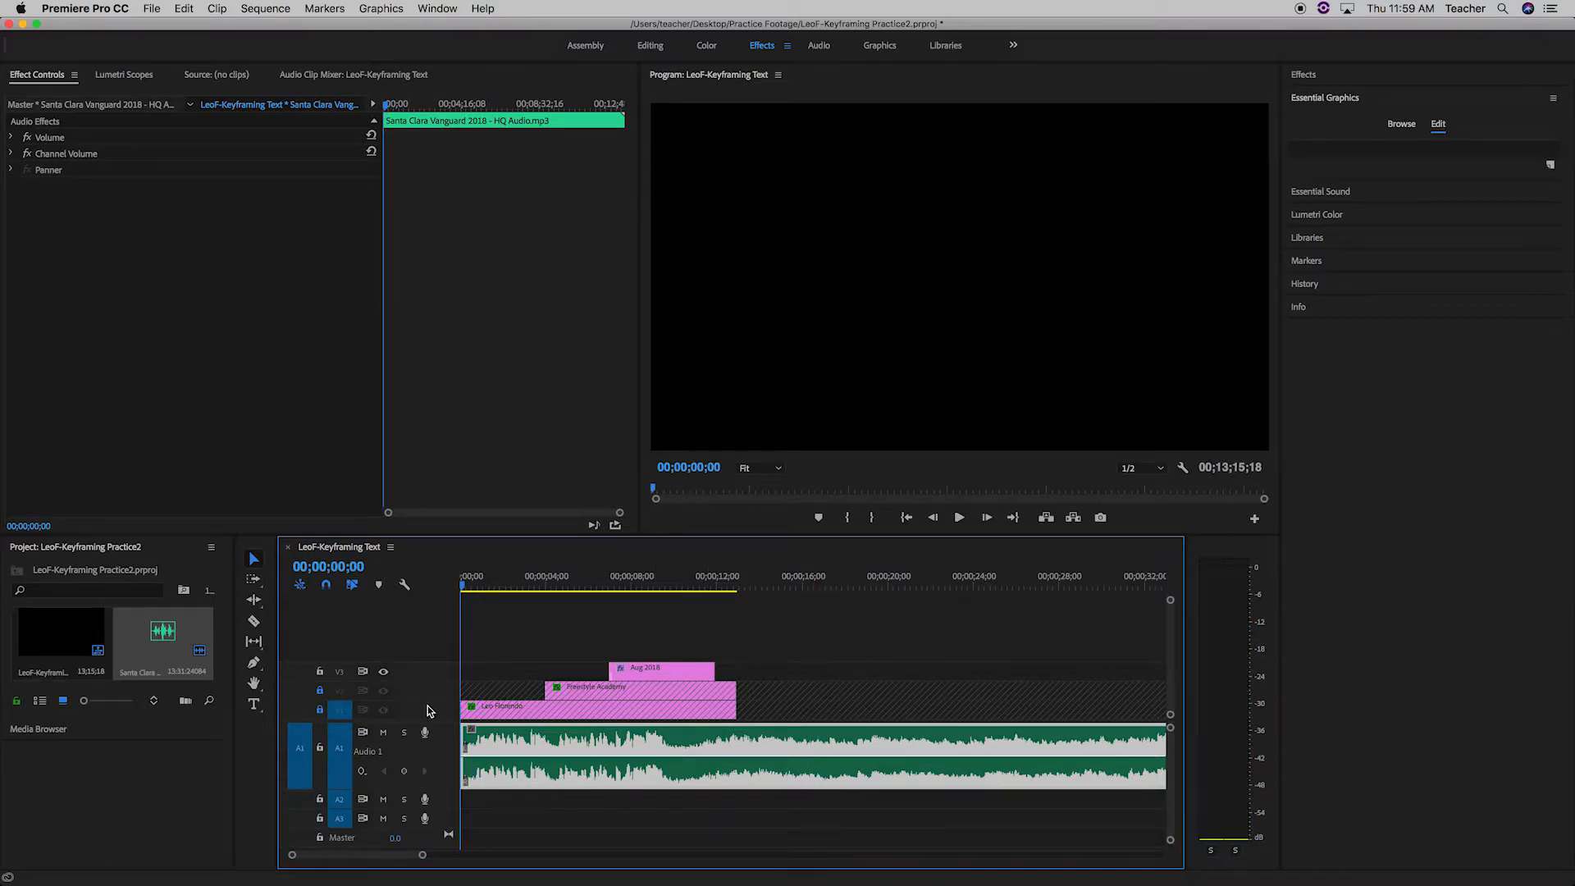
{"action": "left_click", "coordinate": [404, 773]}
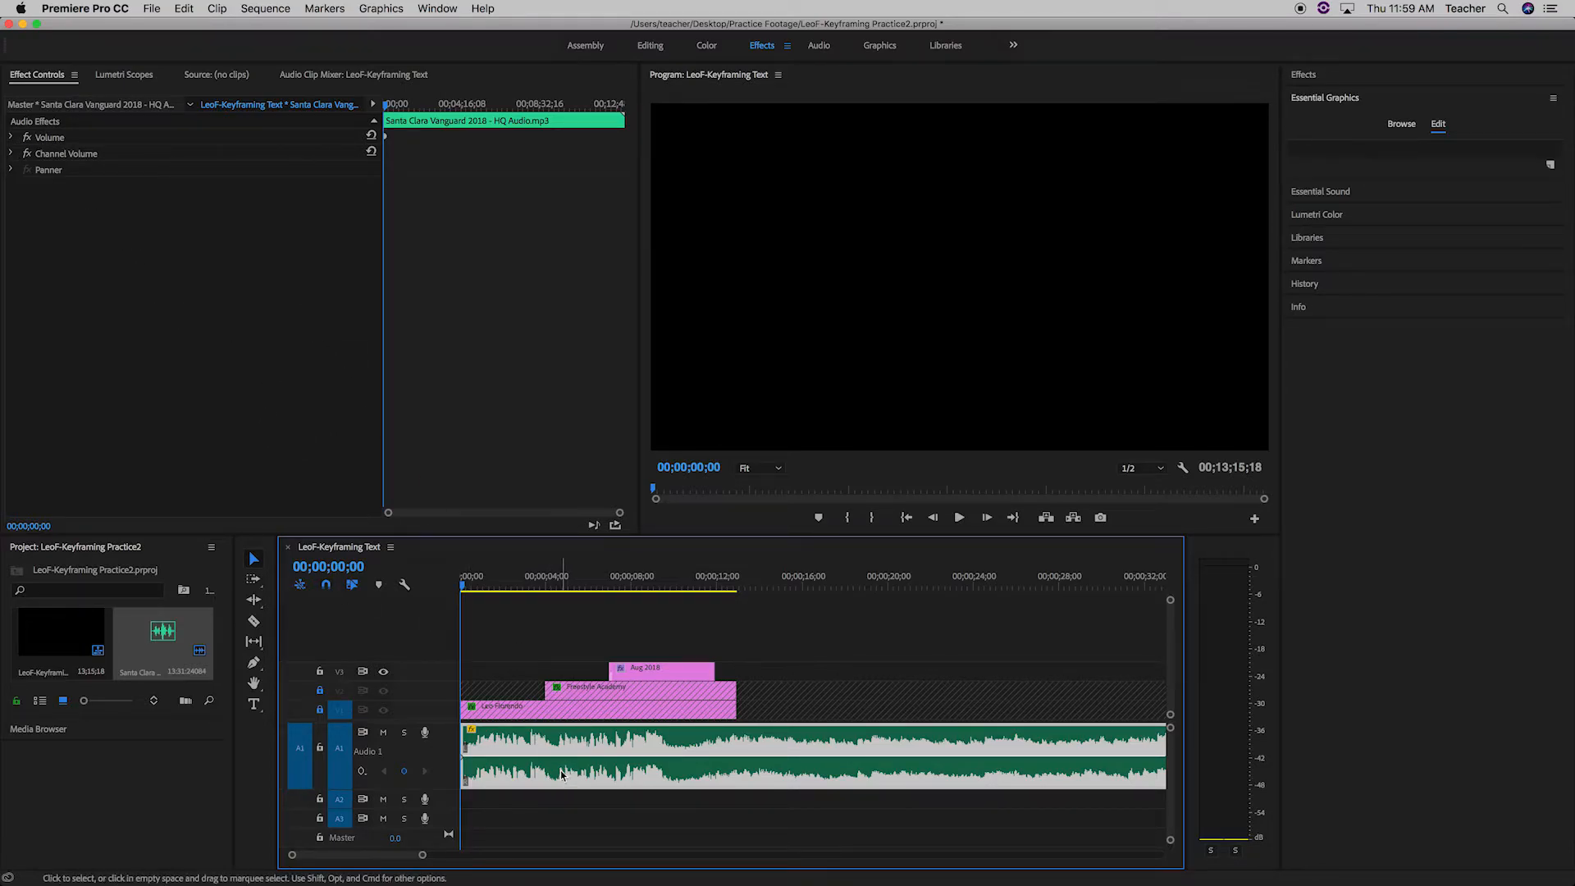
{"action": "left_click", "coordinate": [402, 775]}
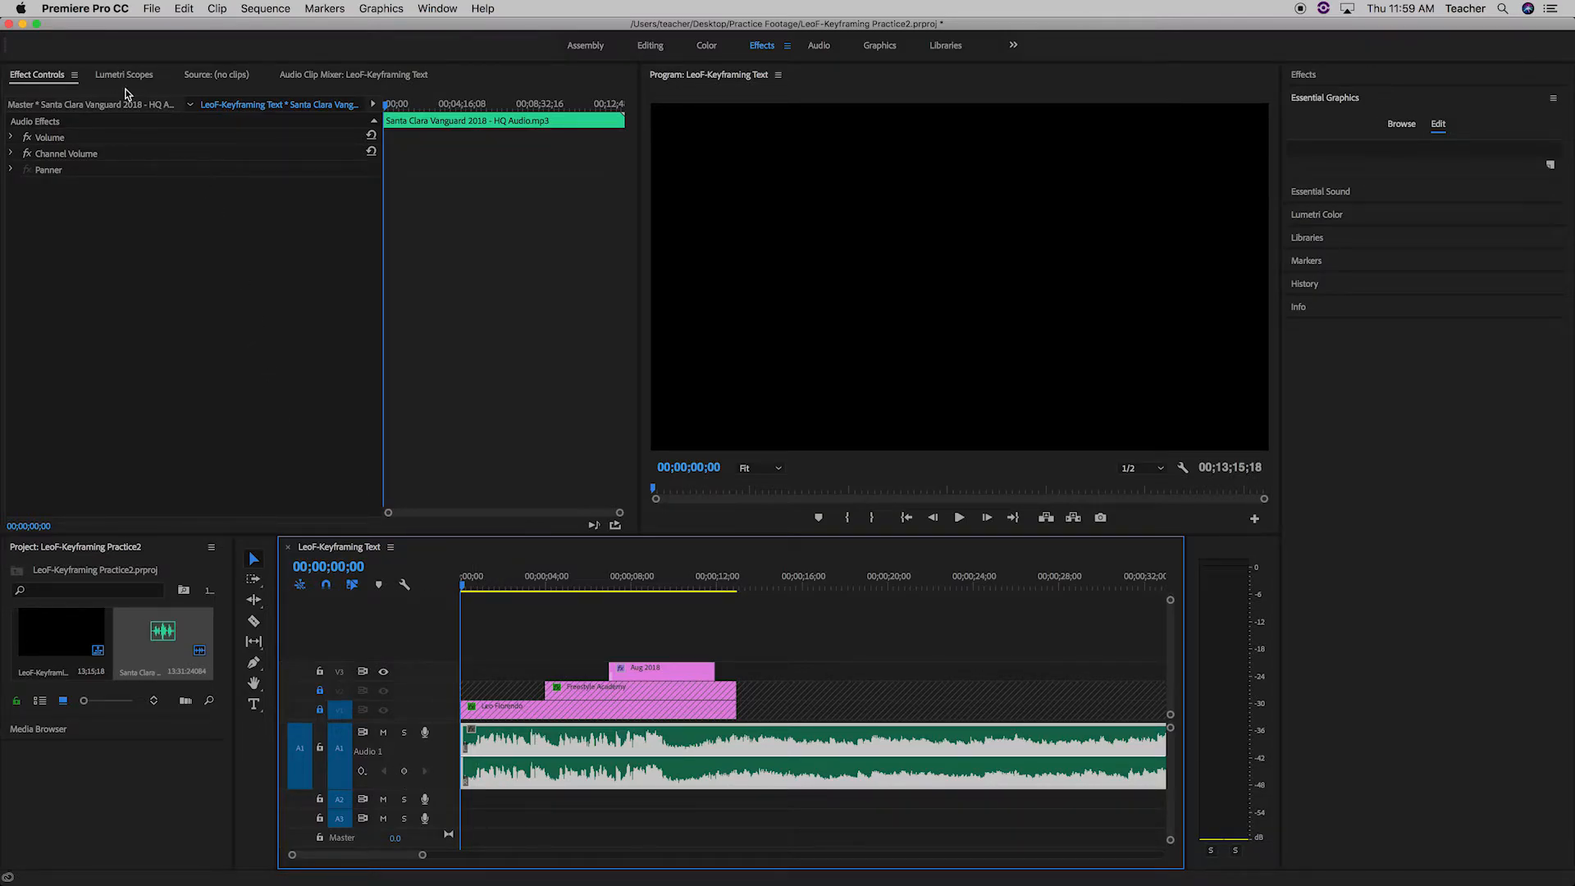
{"action": "left_click", "coordinate": [54, 76]}
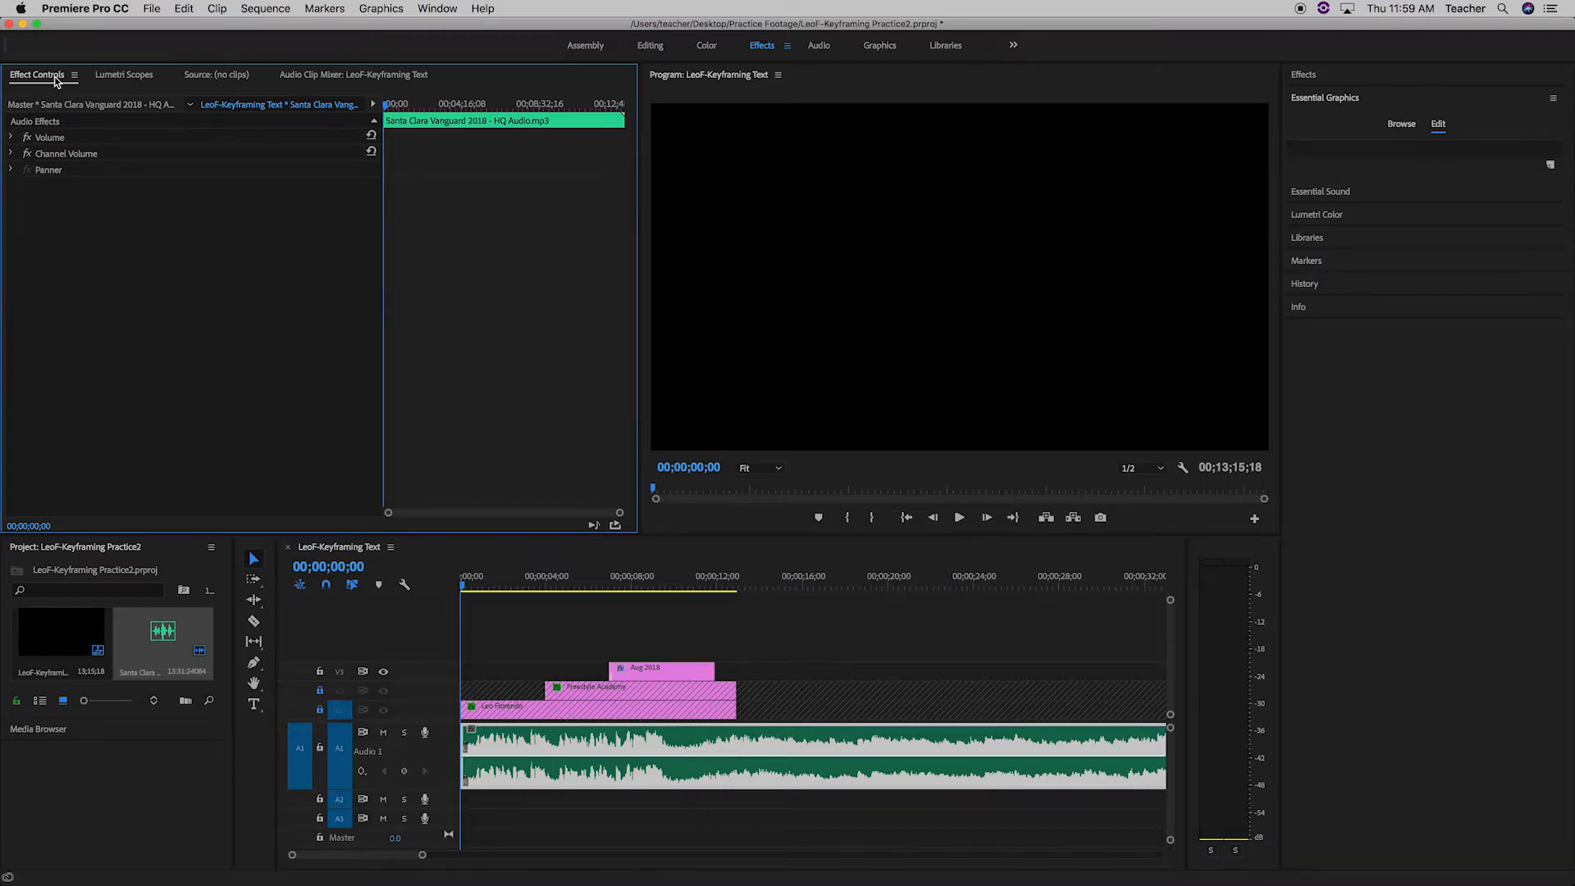
{"action": "left_click", "coordinate": [11, 139]}
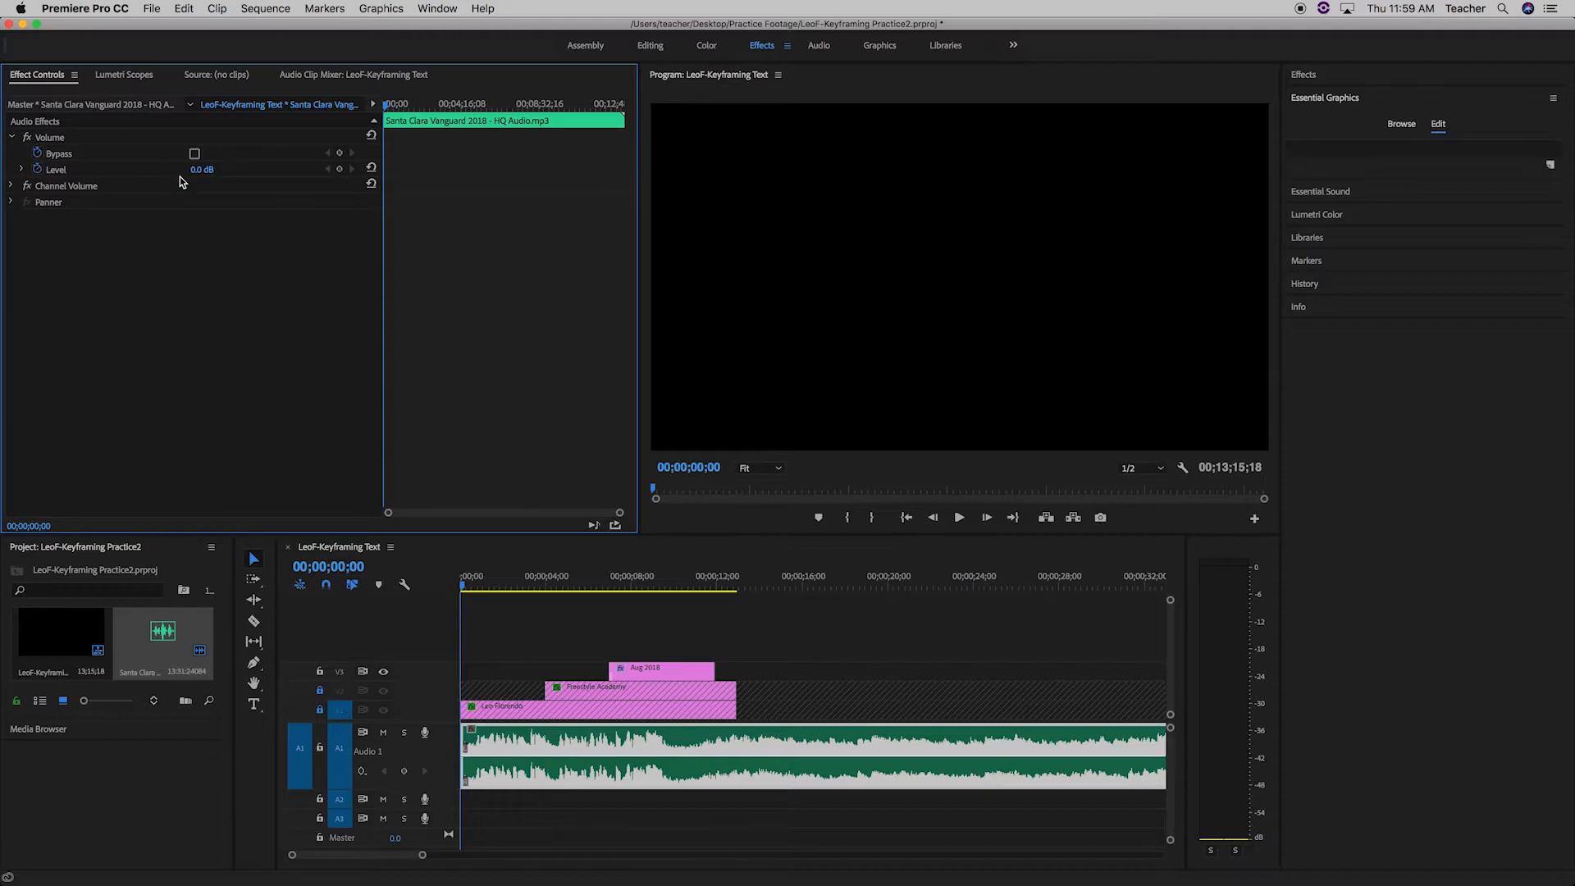
{"action": "mouse_move", "coordinate": [387, 107]}
{"action": "left_mouse_down"}
{"action": "mouse_move", "coordinate": [416, 108]}
{"action": "mouse_move", "coordinate": [369, 116]}
{"action": "left_mouse_up"}
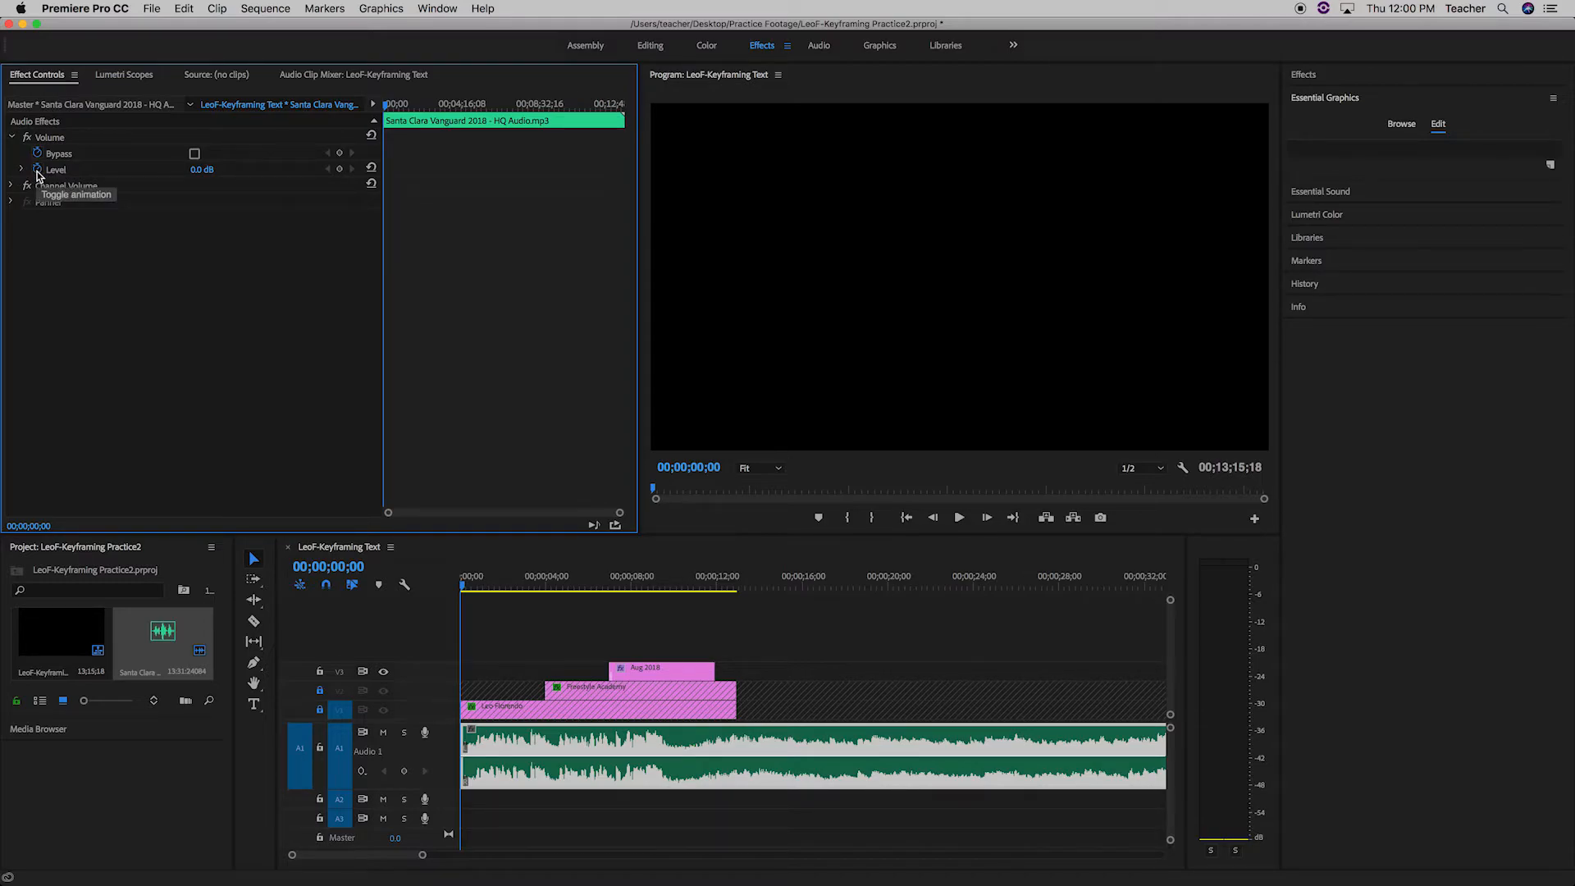
{"action": "left_click", "coordinate": [339, 169]}
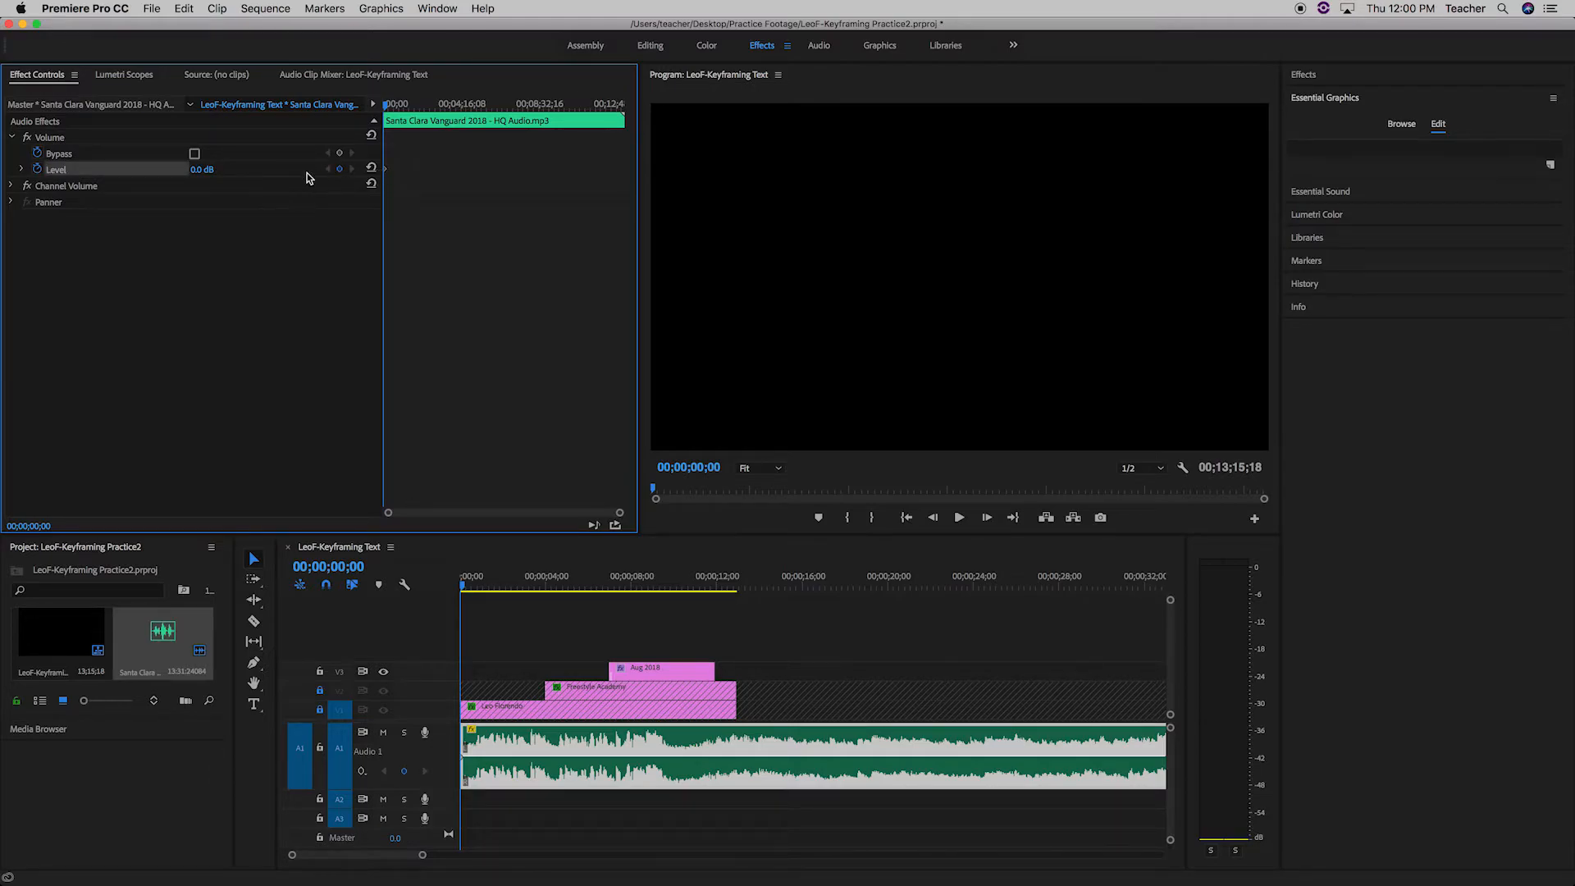
{"action": "mouse_move", "coordinate": [195, 176]}
{"action": "left_mouse_down"}
{"action": "mouse_move", "coordinate": [91, 176]}
{"action": "mouse_move", "coordinate": [195, 182]}
{"action": "mouse_move", "coordinate": [132, 179]}
{"action": "mouse_move", "coordinate": [197, 169]}
{"action": "left_mouse_up"}
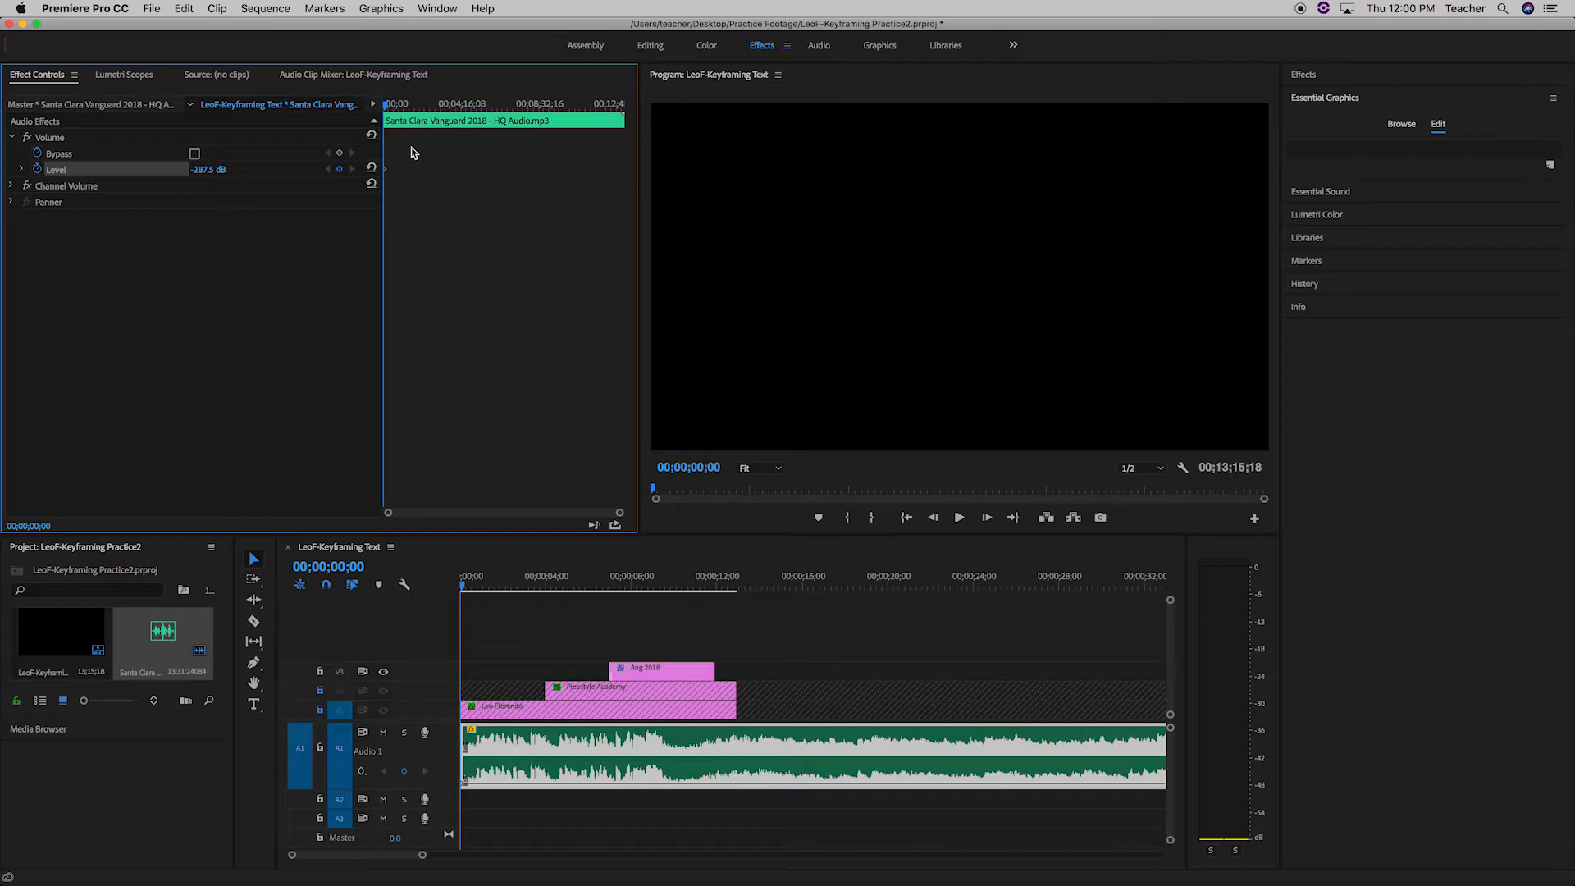
Set the audio clip's Volume Level to 0 dB at 00;00;01;00 to complete the fade-in.
{"action": "left_click", "coordinate": [335, 568]}
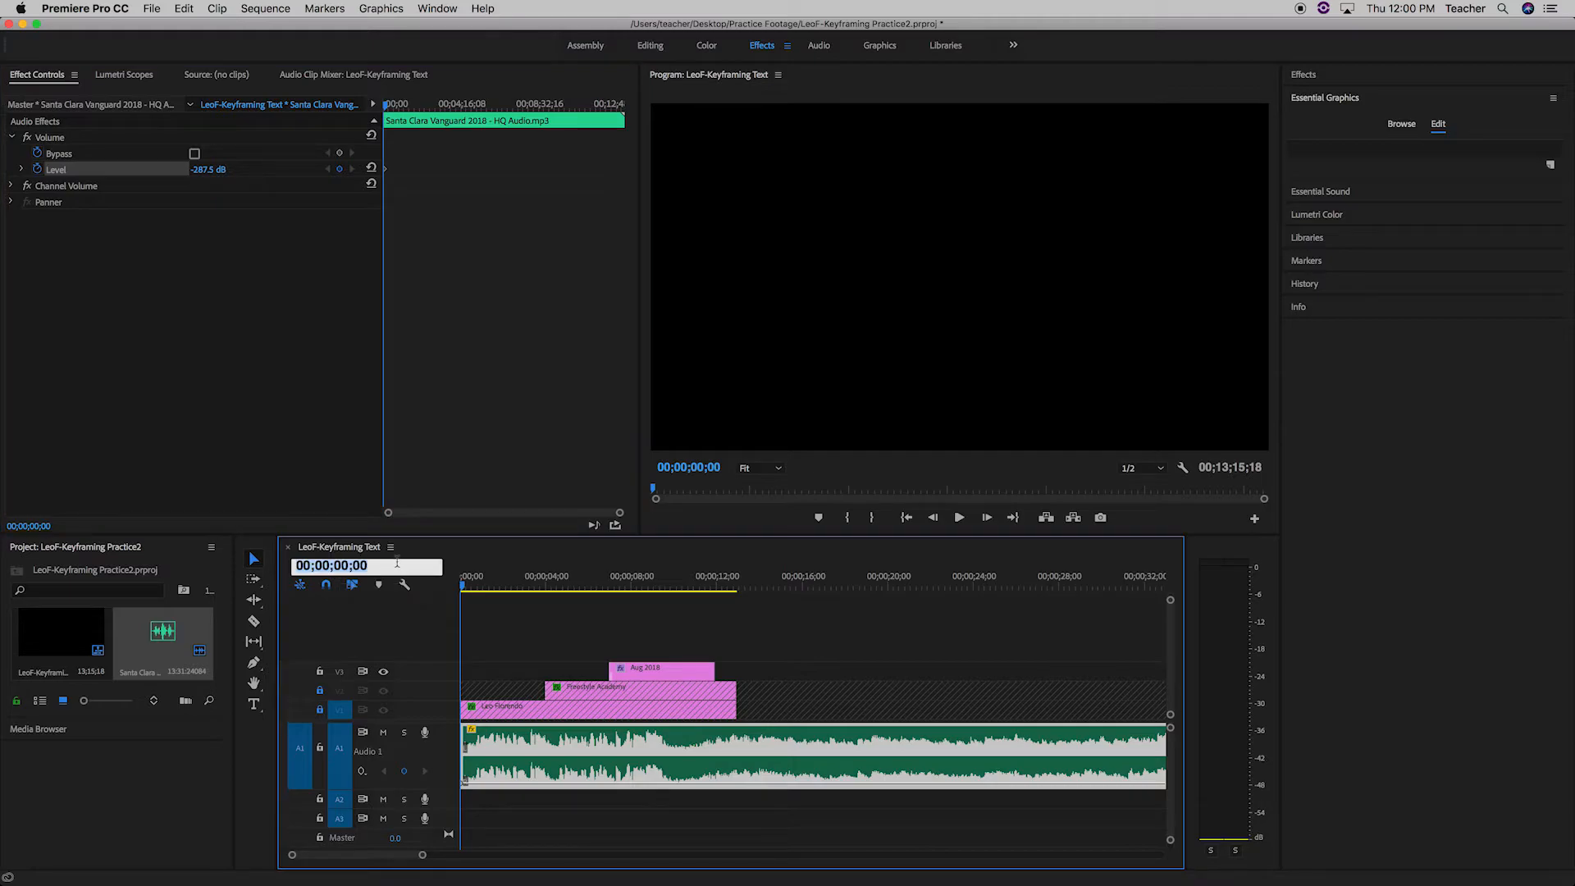
{"action": "type", "text": "100"}
{"action": "key", "text": "Return"}
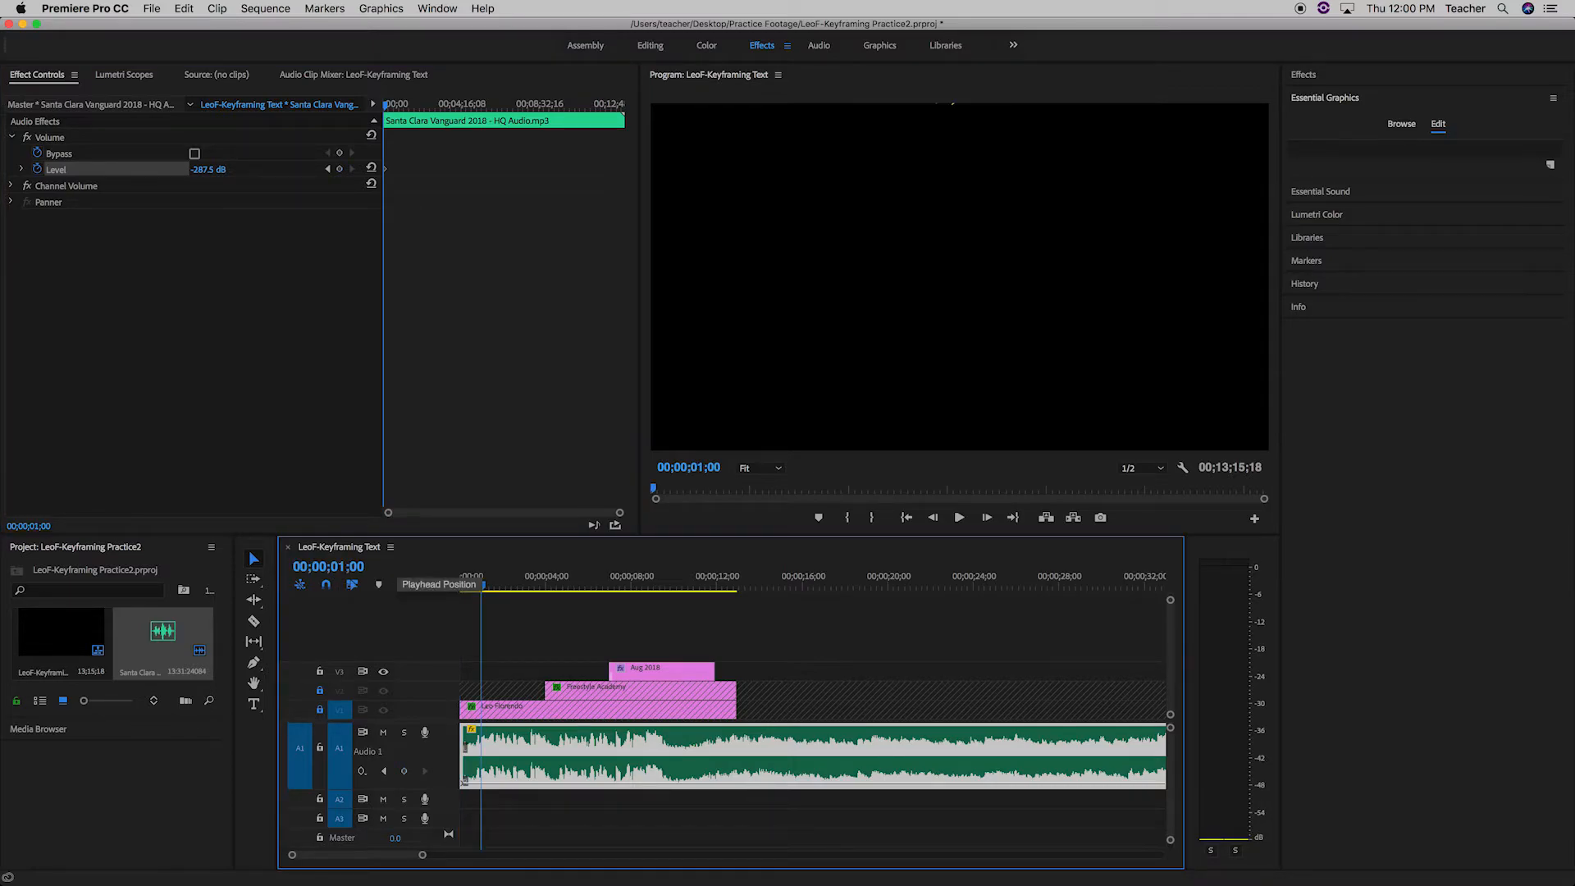
{"action": "left_click", "coordinate": [202, 169]}
{"action": "type", "text": "0"}
{"action": "key", "text": "Return"}
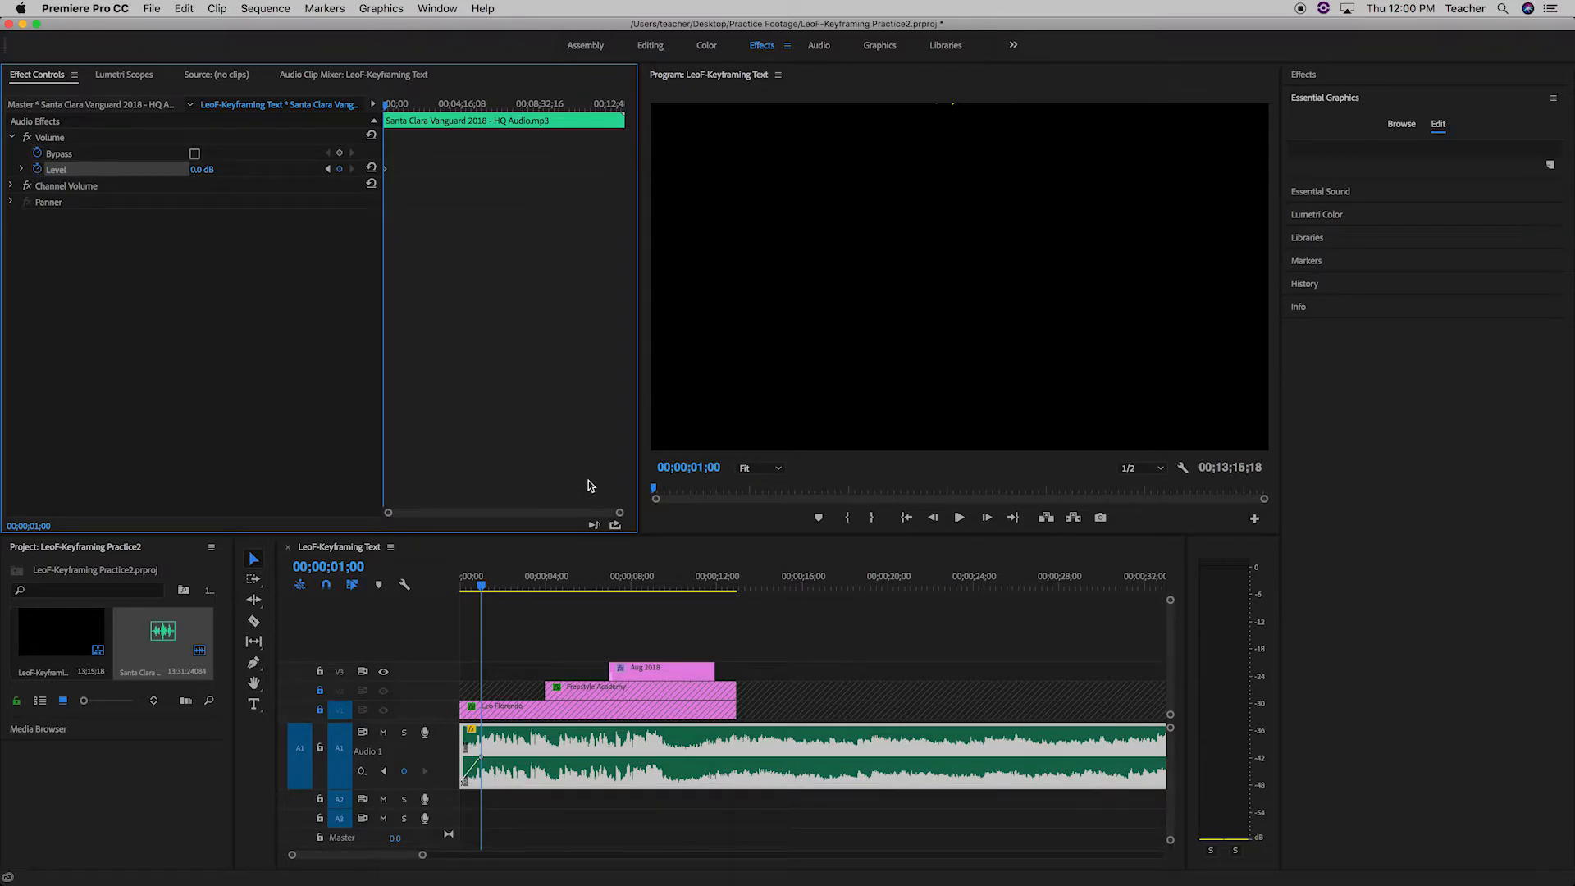
Examine the fade-in keyframes up close and play the opening from the sequence start to check the audio.
{"action": "left_click_drag", "start_coordinate": [619, 516], "coordinate": [509, 515]}
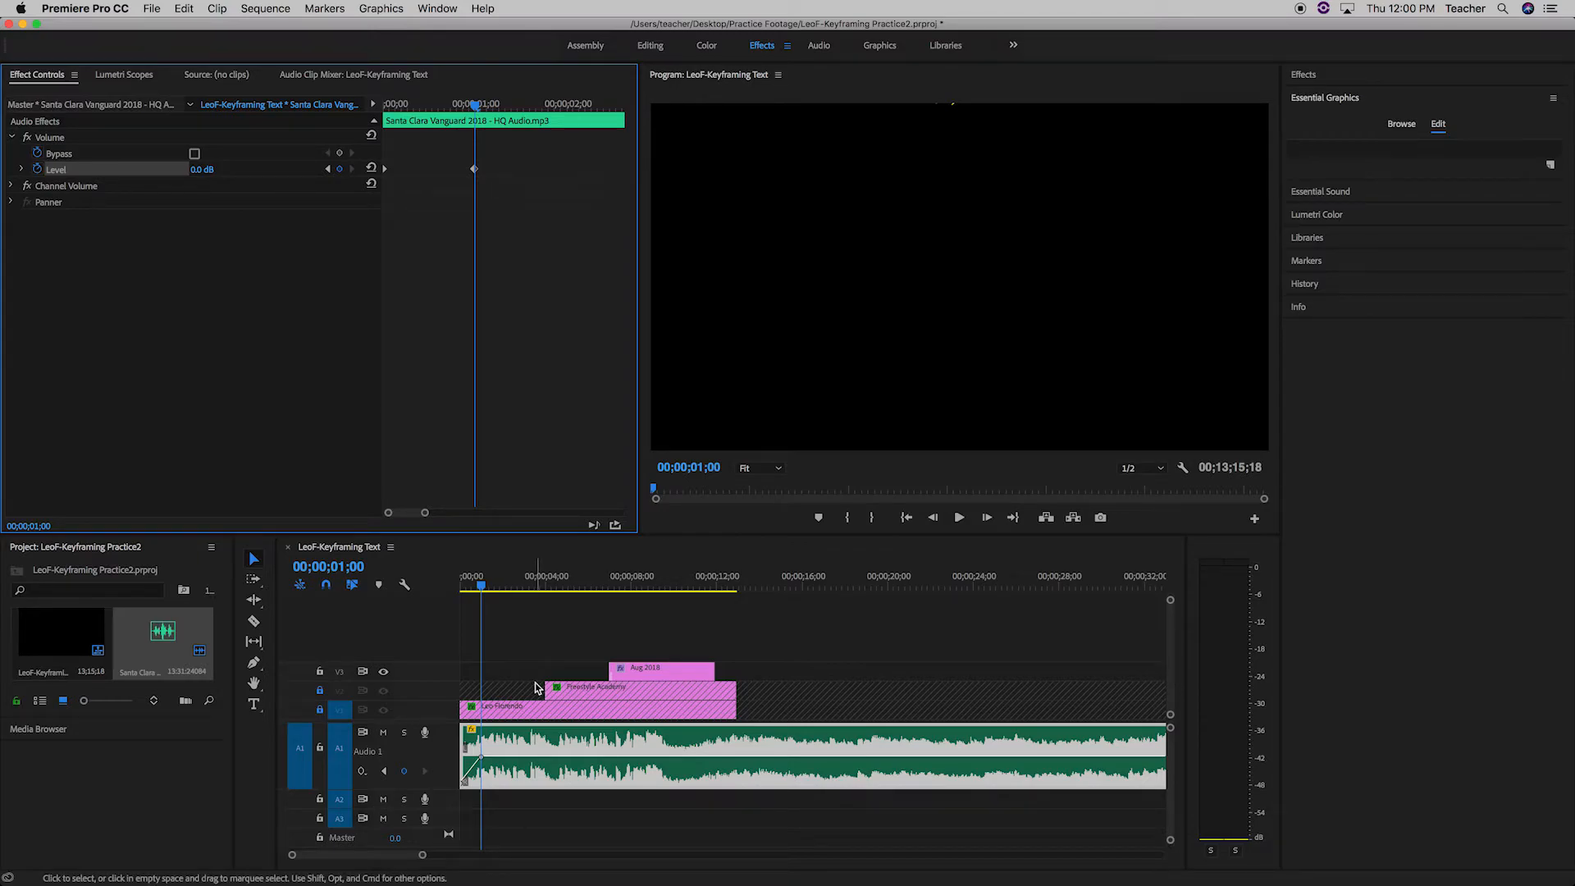
{"action": "left_click_drag", "start_coordinate": [480, 591], "coordinate": [440, 599]}
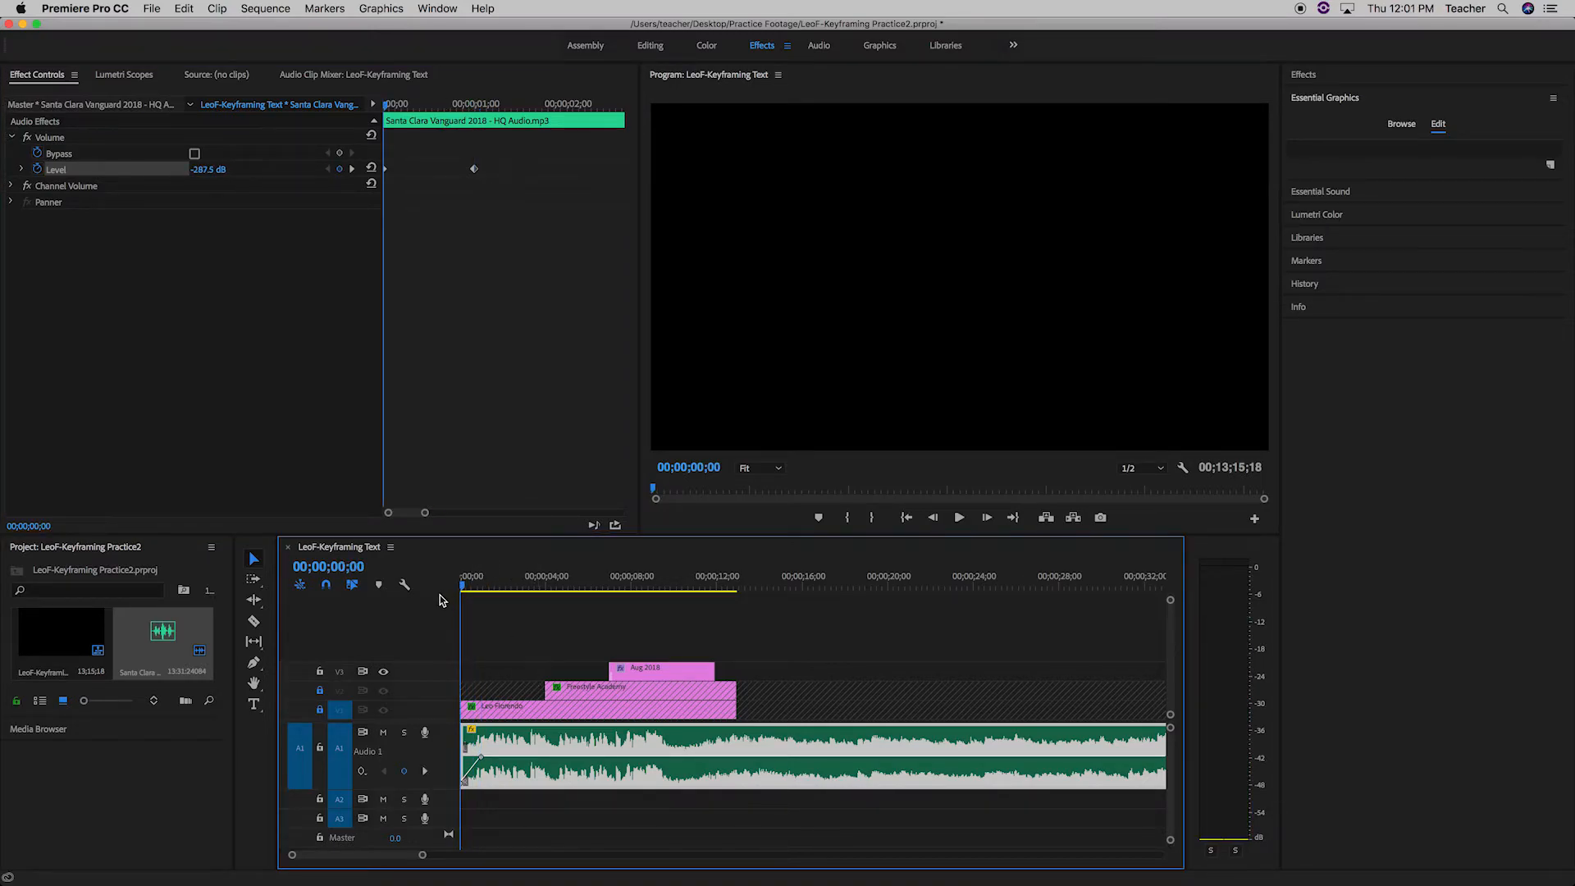
{"action": "key", "text": "space"}
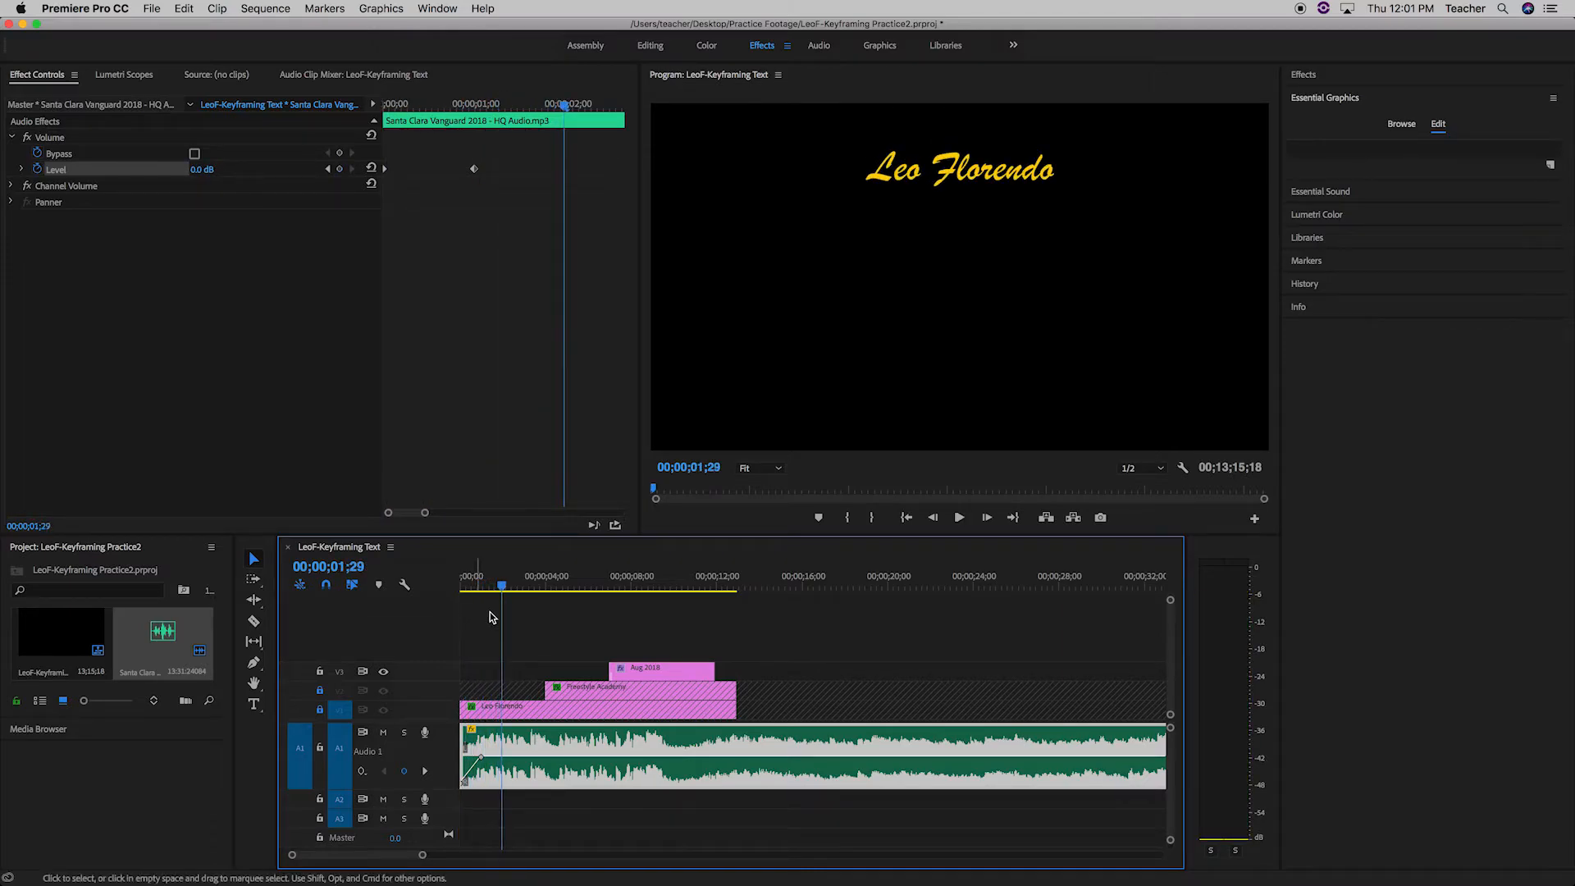
{"action": "left_click_drag", "start_coordinate": [506, 596], "coordinate": [481, 596]}
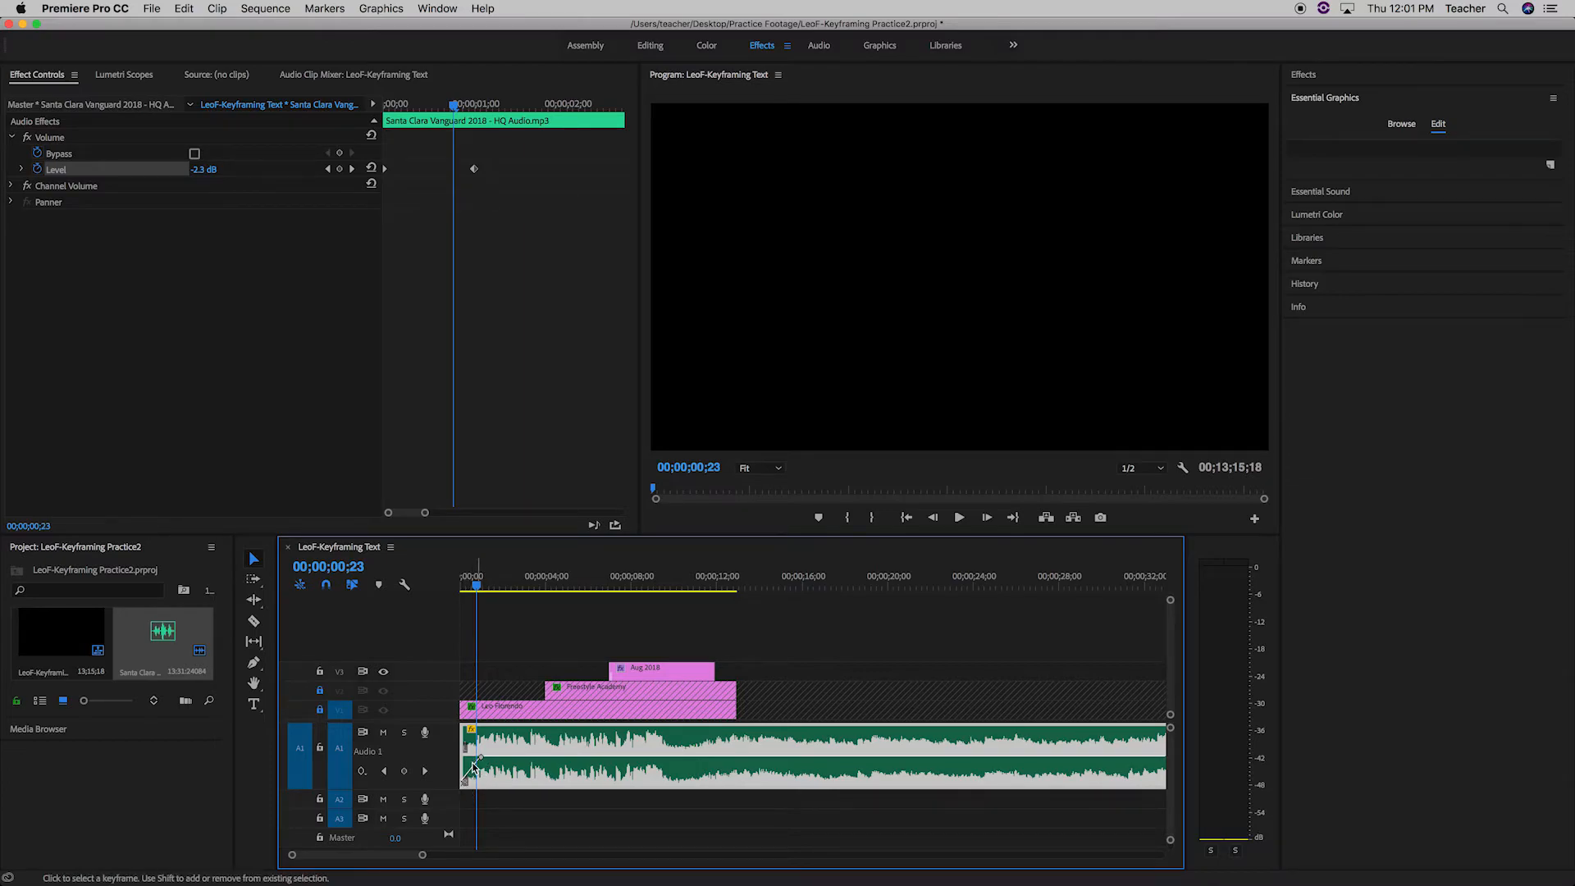
{"action": "left_click_drag", "start_coordinate": [477, 586], "coordinate": [441, 594]}
{"action": "key", "text": "space"}
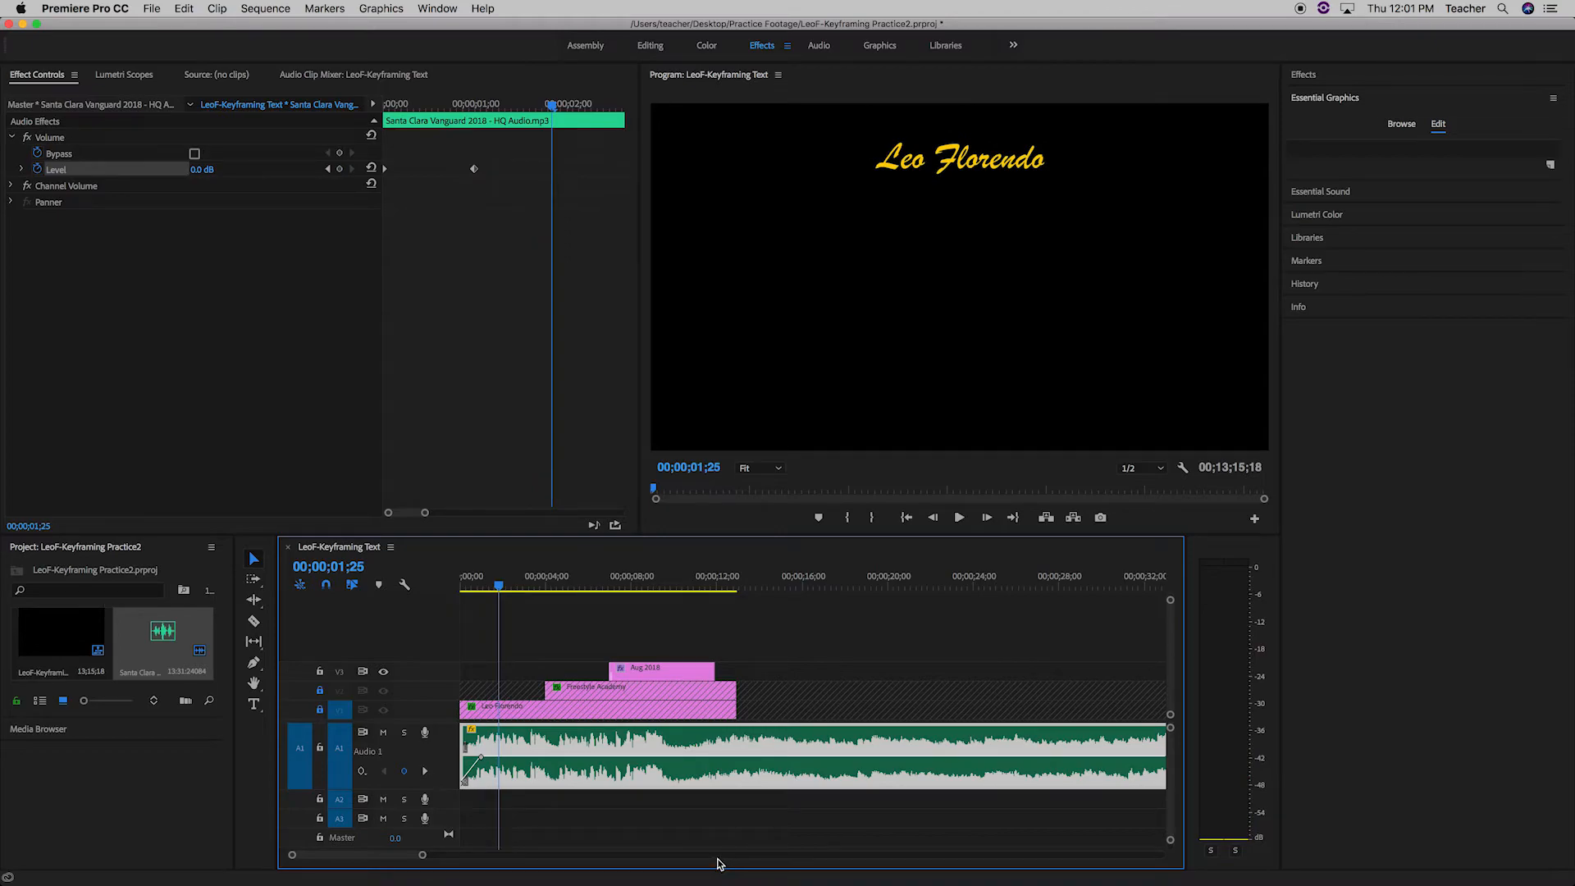
Add a Volume Level keyframe to the audio clip at 00;00;10;26.
{"action": "left_click_drag", "start_coordinate": [502, 597], "coordinate": [694, 617]}
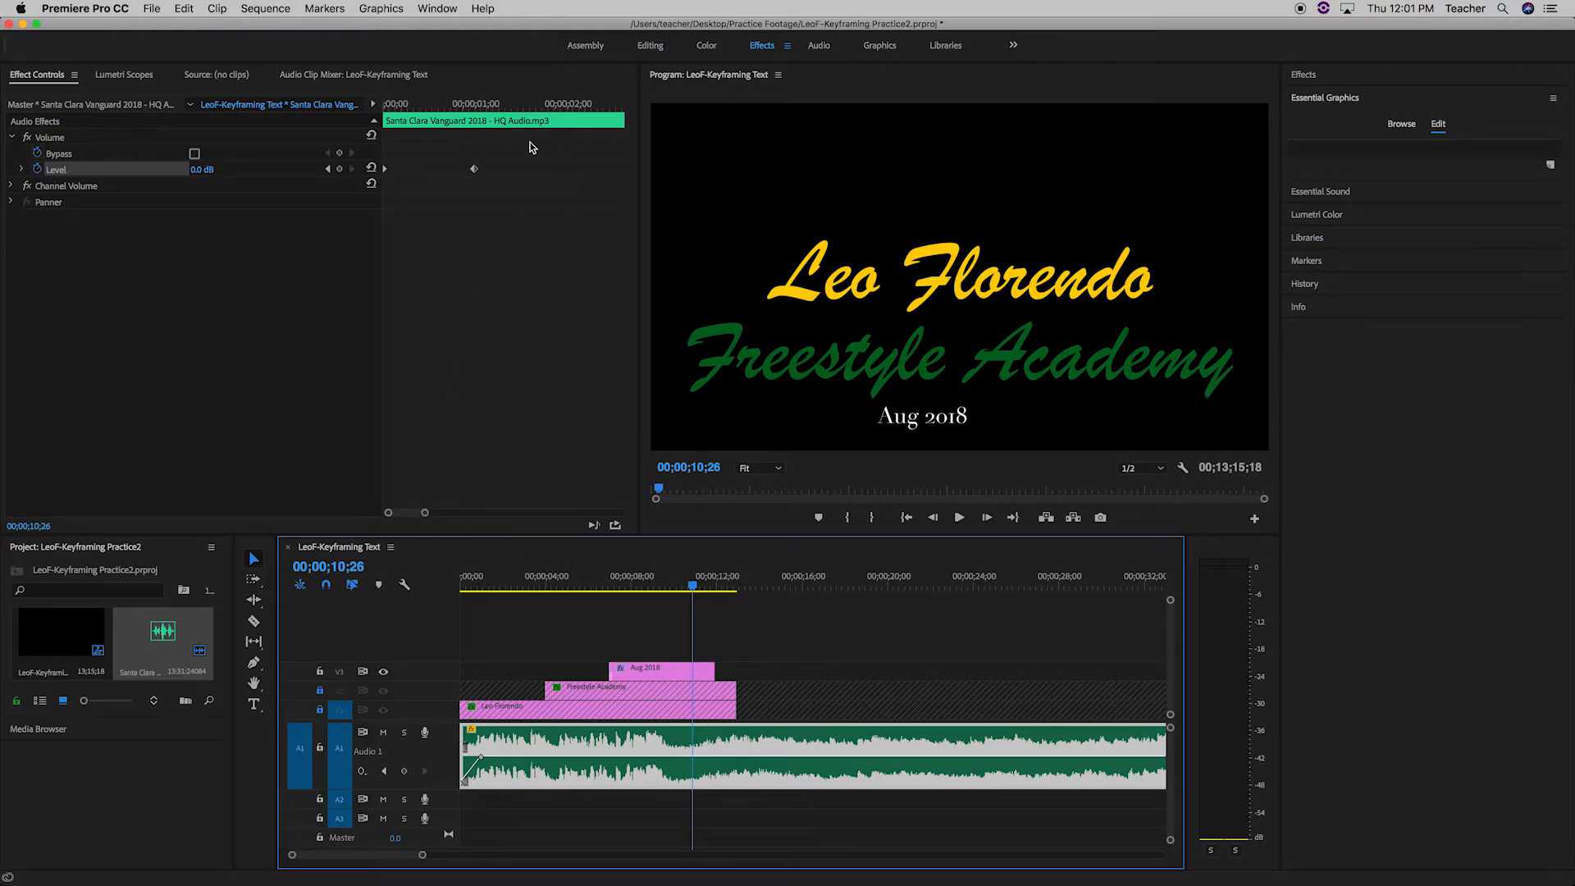
{"action": "left_click_drag", "start_coordinate": [425, 514], "coordinate": [469, 514]}
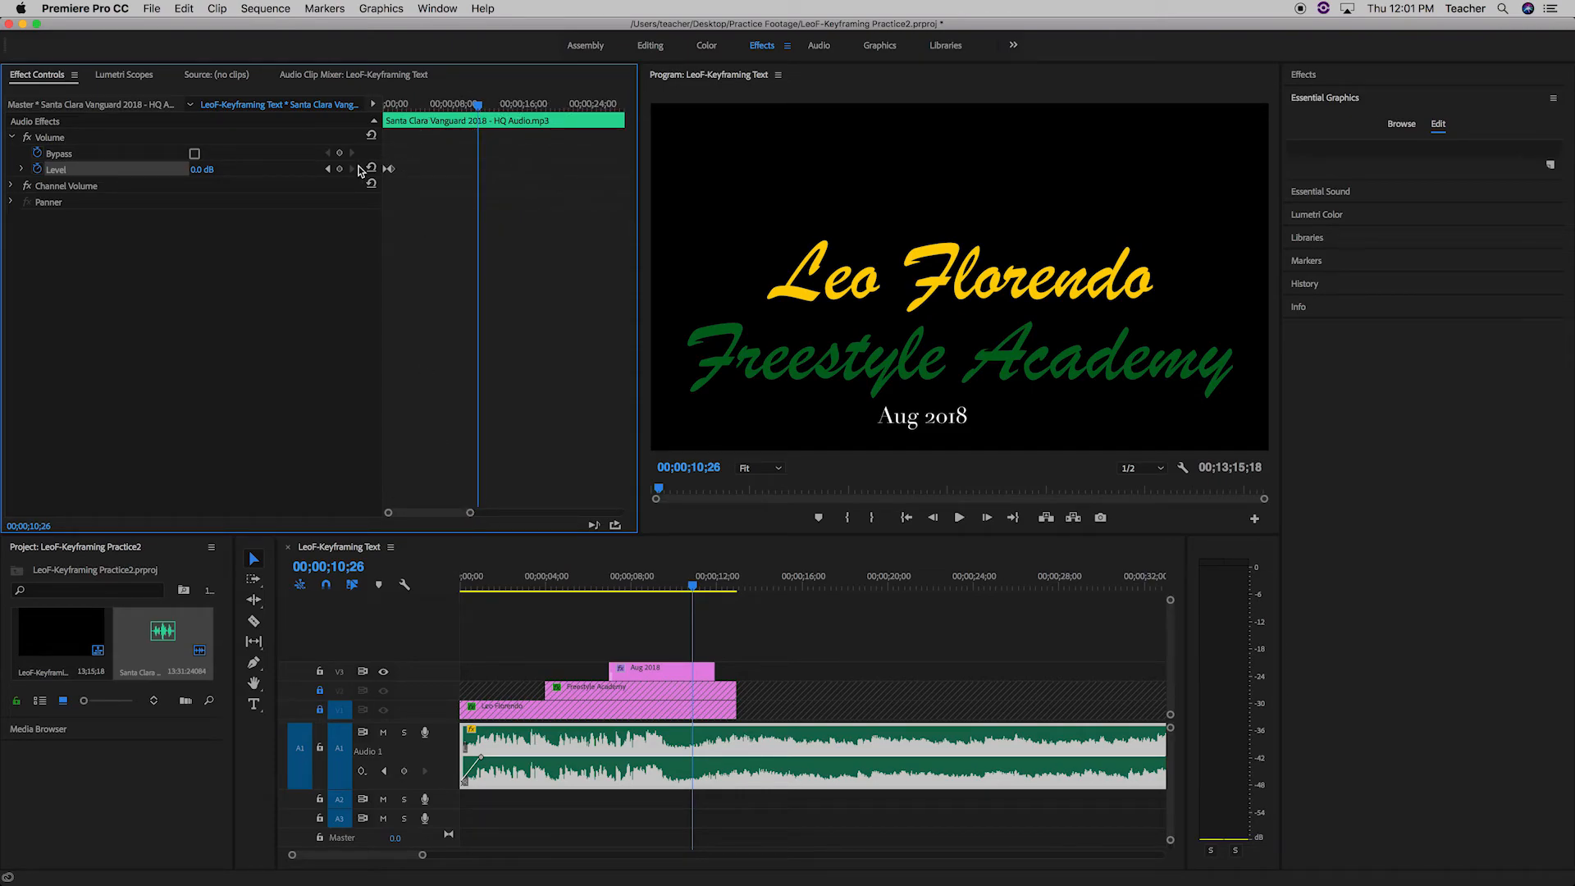
{"action": "left_click", "coordinate": [341, 169]}
Set the audio clip's Volume Level to -287.5 dB at 00;00;11;28 to complete the fade-out.
{"action": "left_click", "coordinate": [694, 589]}
{"action": "left_click_drag", "start_coordinate": [693, 589], "coordinate": [715, 589]}
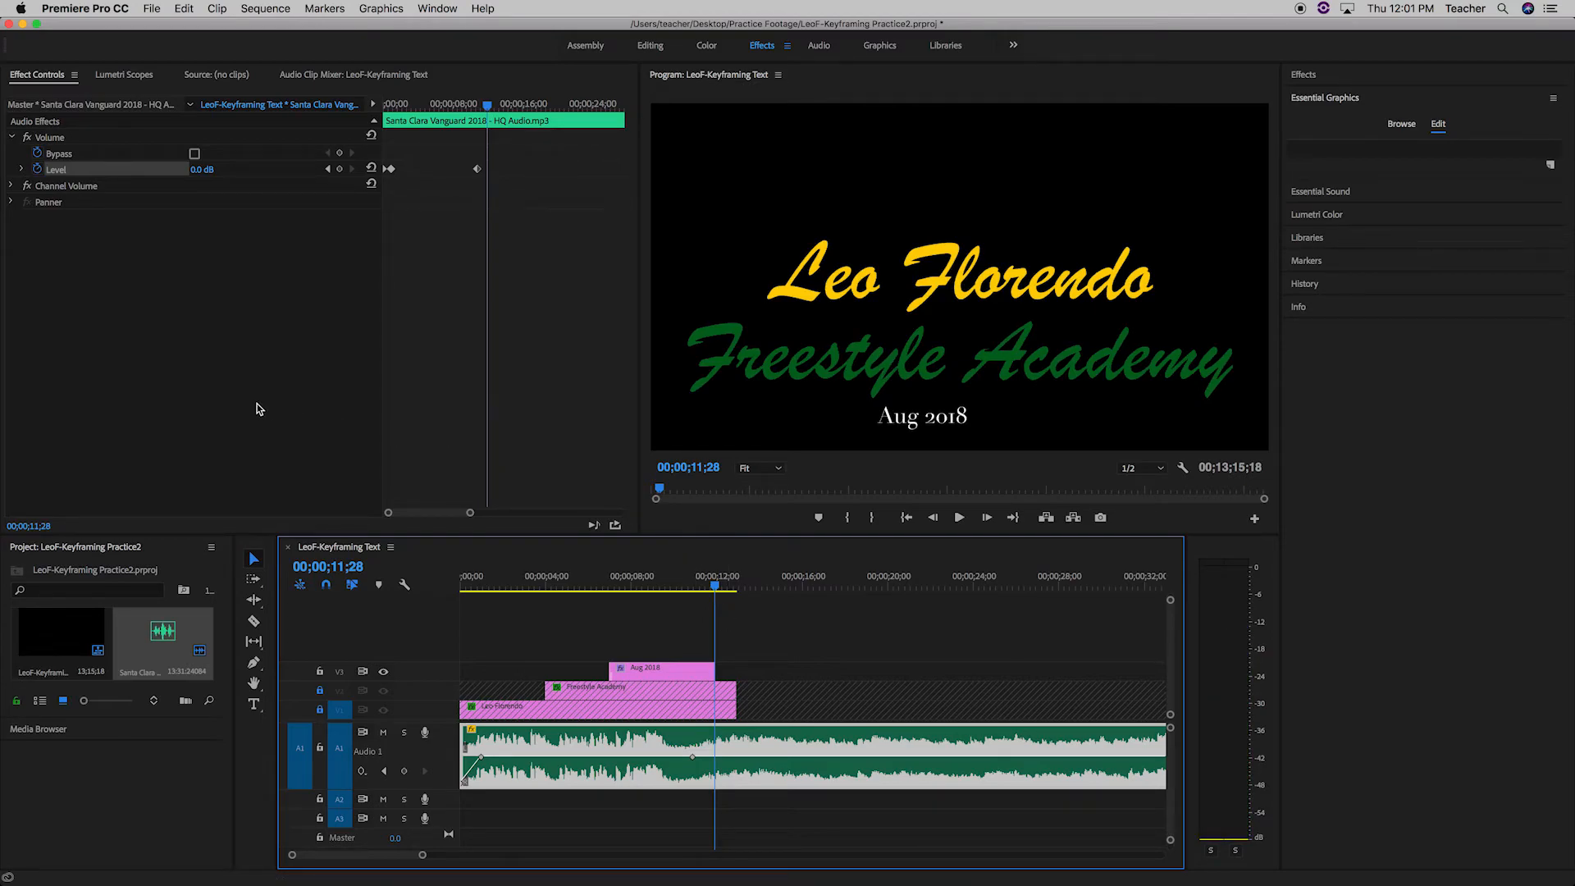
{"action": "mouse_move", "coordinate": [198, 174]}
{"action": "left_mouse_down"}
{"action": "mouse_move", "coordinate": [207, 133]}
{"action": "mouse_move", "coordinate": [201, 184]}
{"action": "mouse_move", "coordinate": [210, 171]}
{"action": "left_mouse_up"}
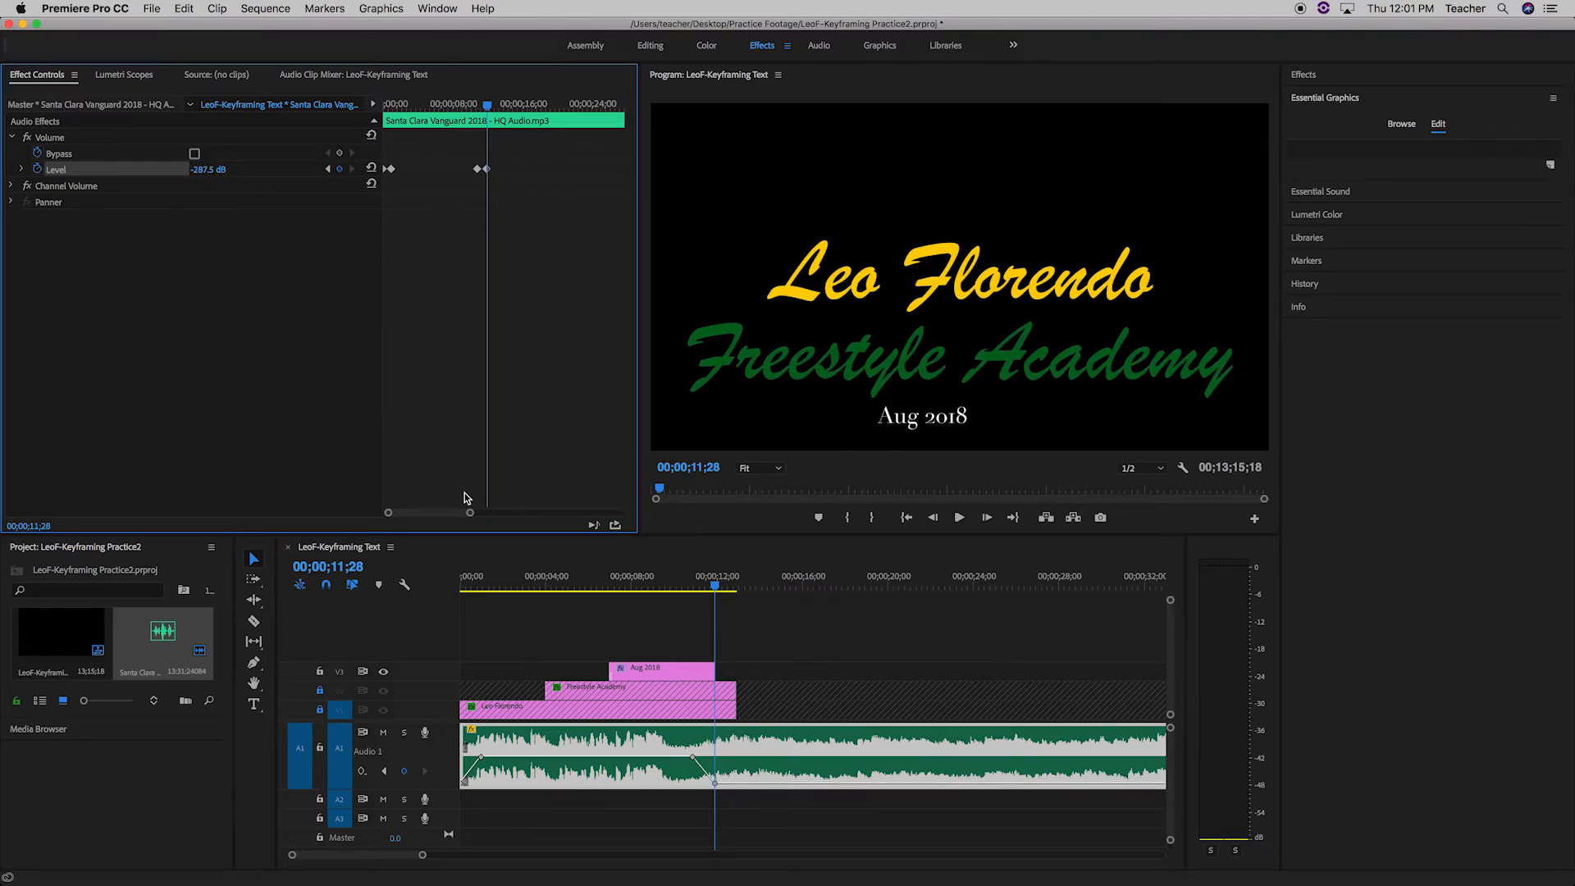
Play the sequence from 00;00;10;08 past the end of the titles to check the audio fade-out.
{"action": "left_click_drag", "start_coordinate": [715, 785], "coordinate": [689, 797]}
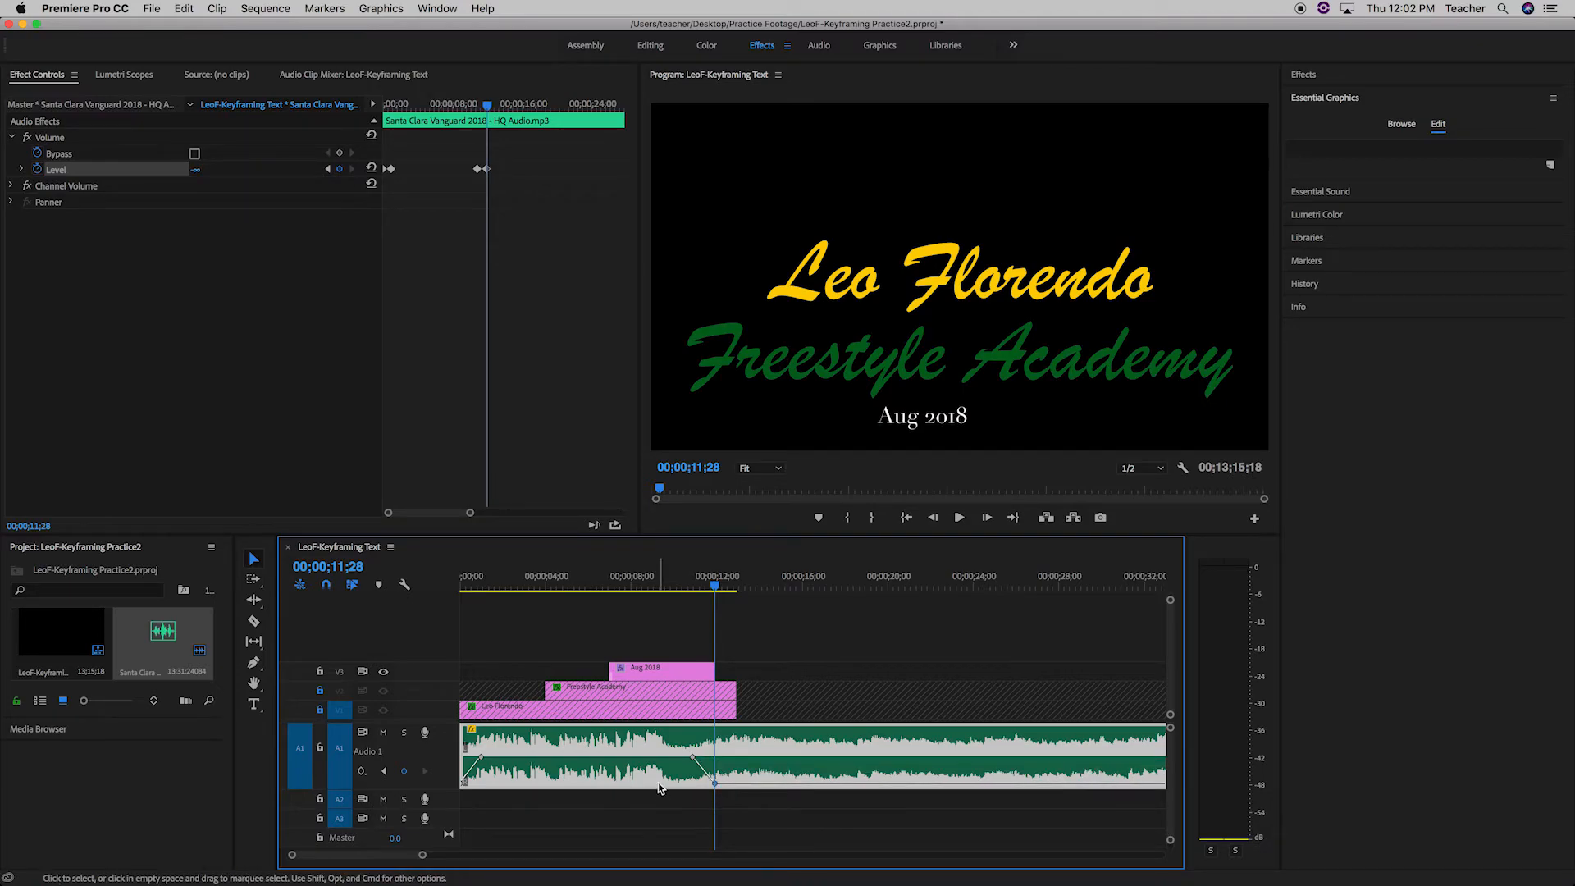
{"action": "left_click", "coordinate": [679, 593]}
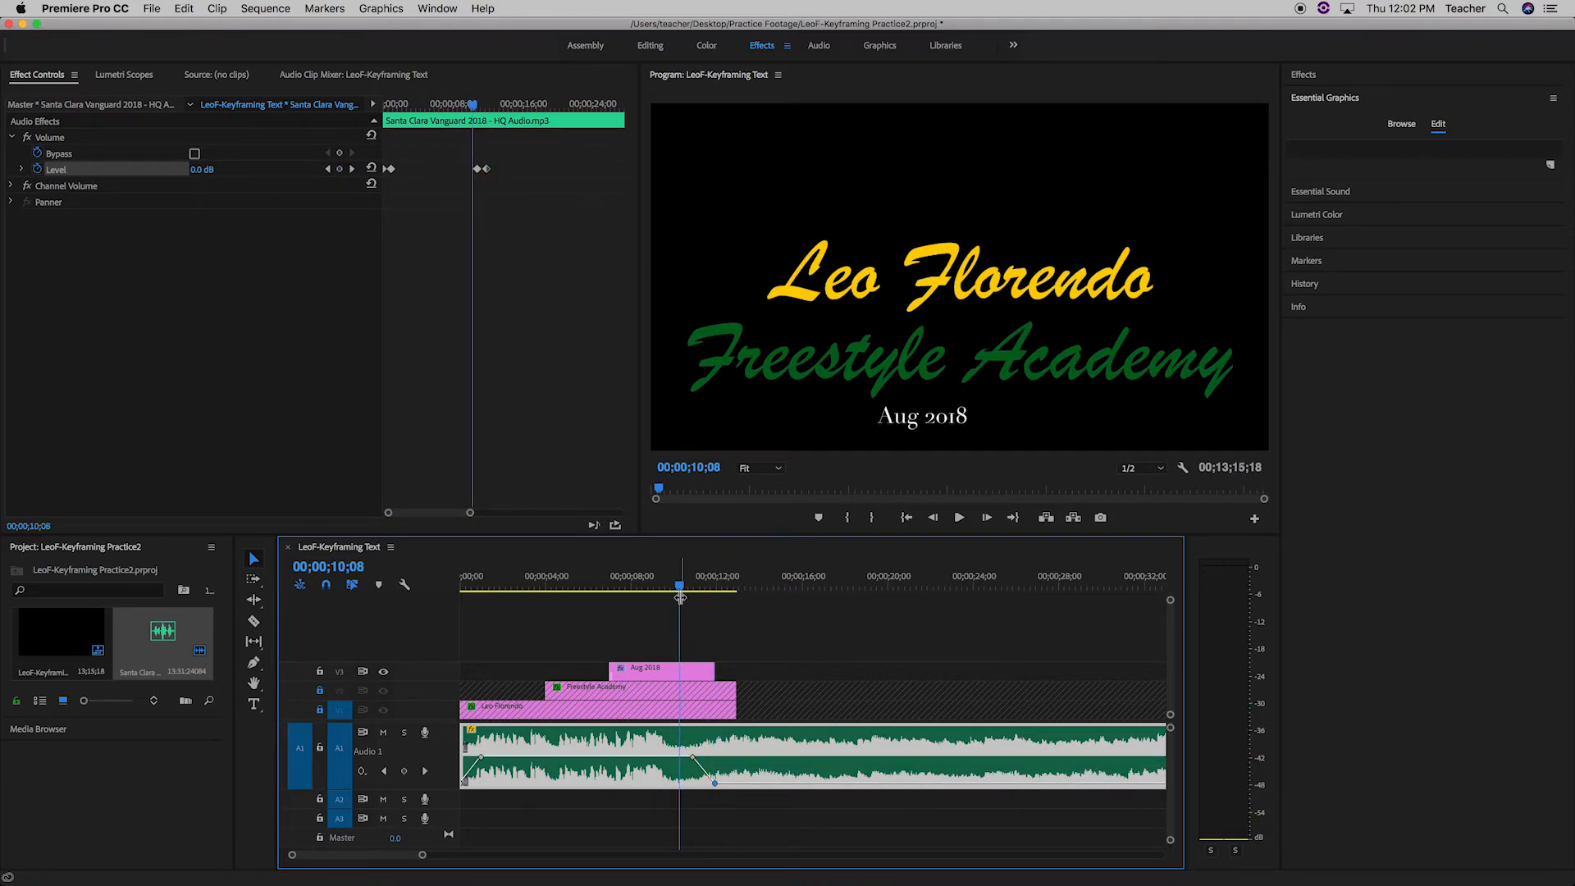
{"action": "key", "text": "space"}
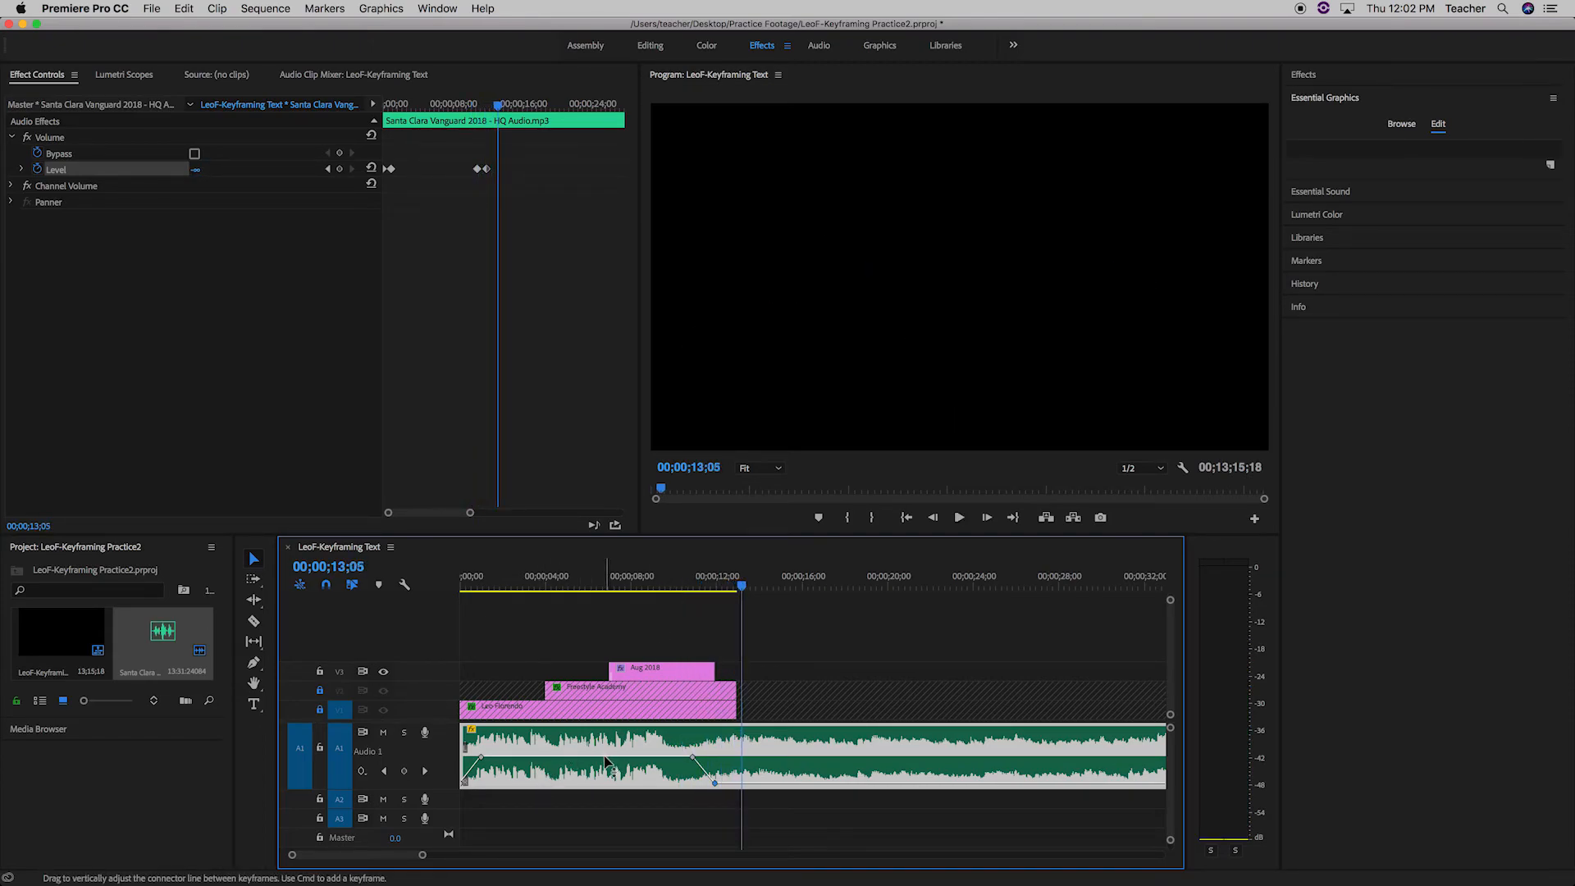
Add a Volume Level keyframe to the audio clip at 00;00;03;04 and lower it to about -6.9 dB.
{"action": "mouse_move", "coordinate": [605, 757]}
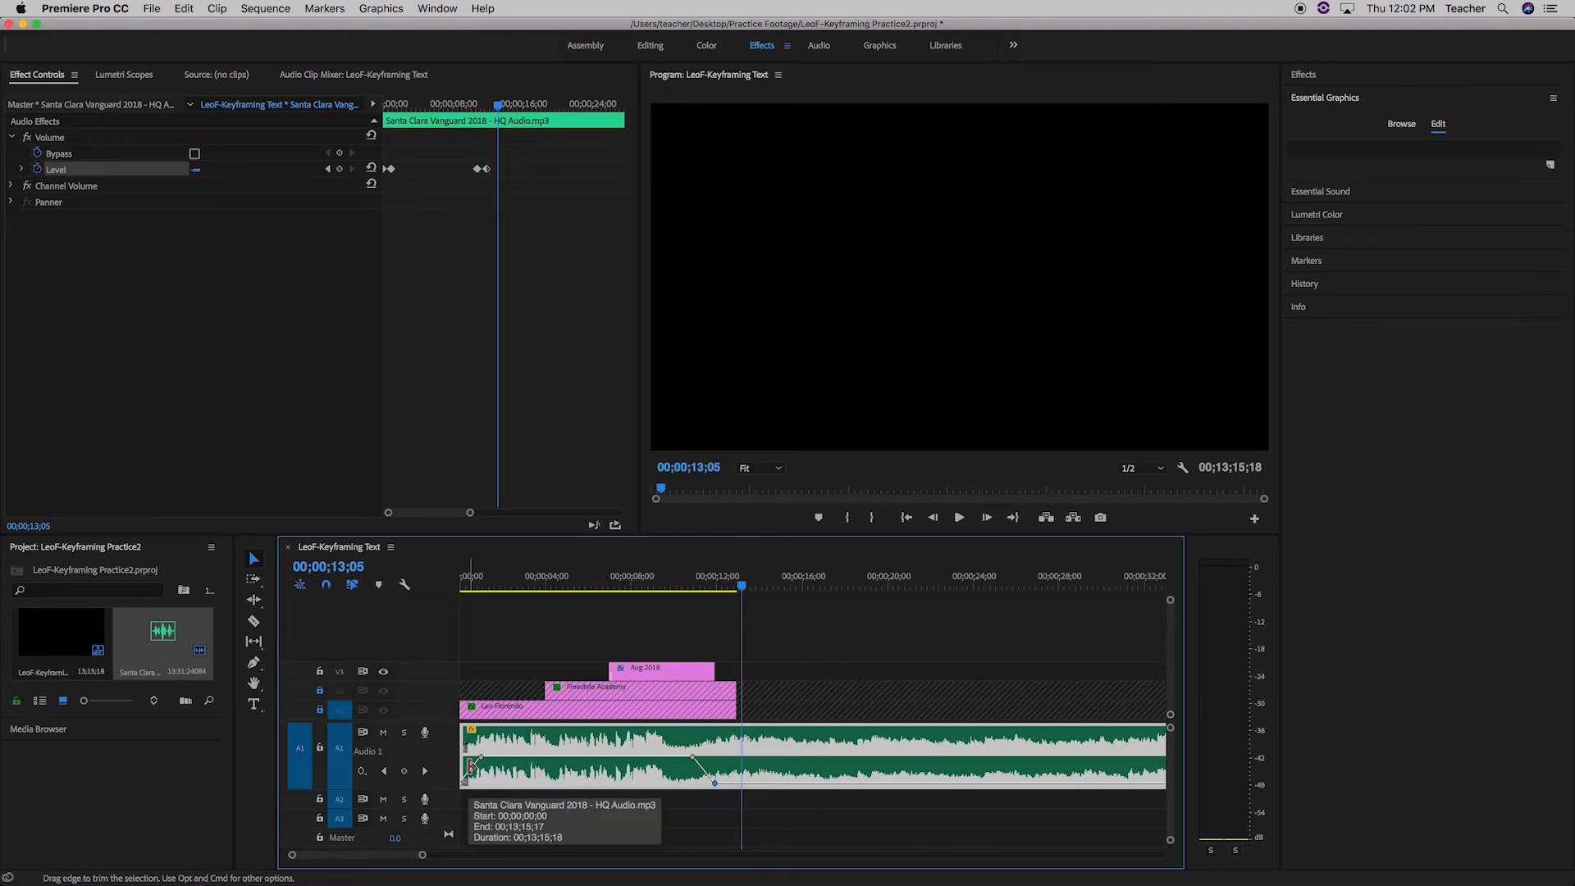
{"action": "left_click_drag", "start_coordinate": [742, 585], "coordinate": [530, 645]}
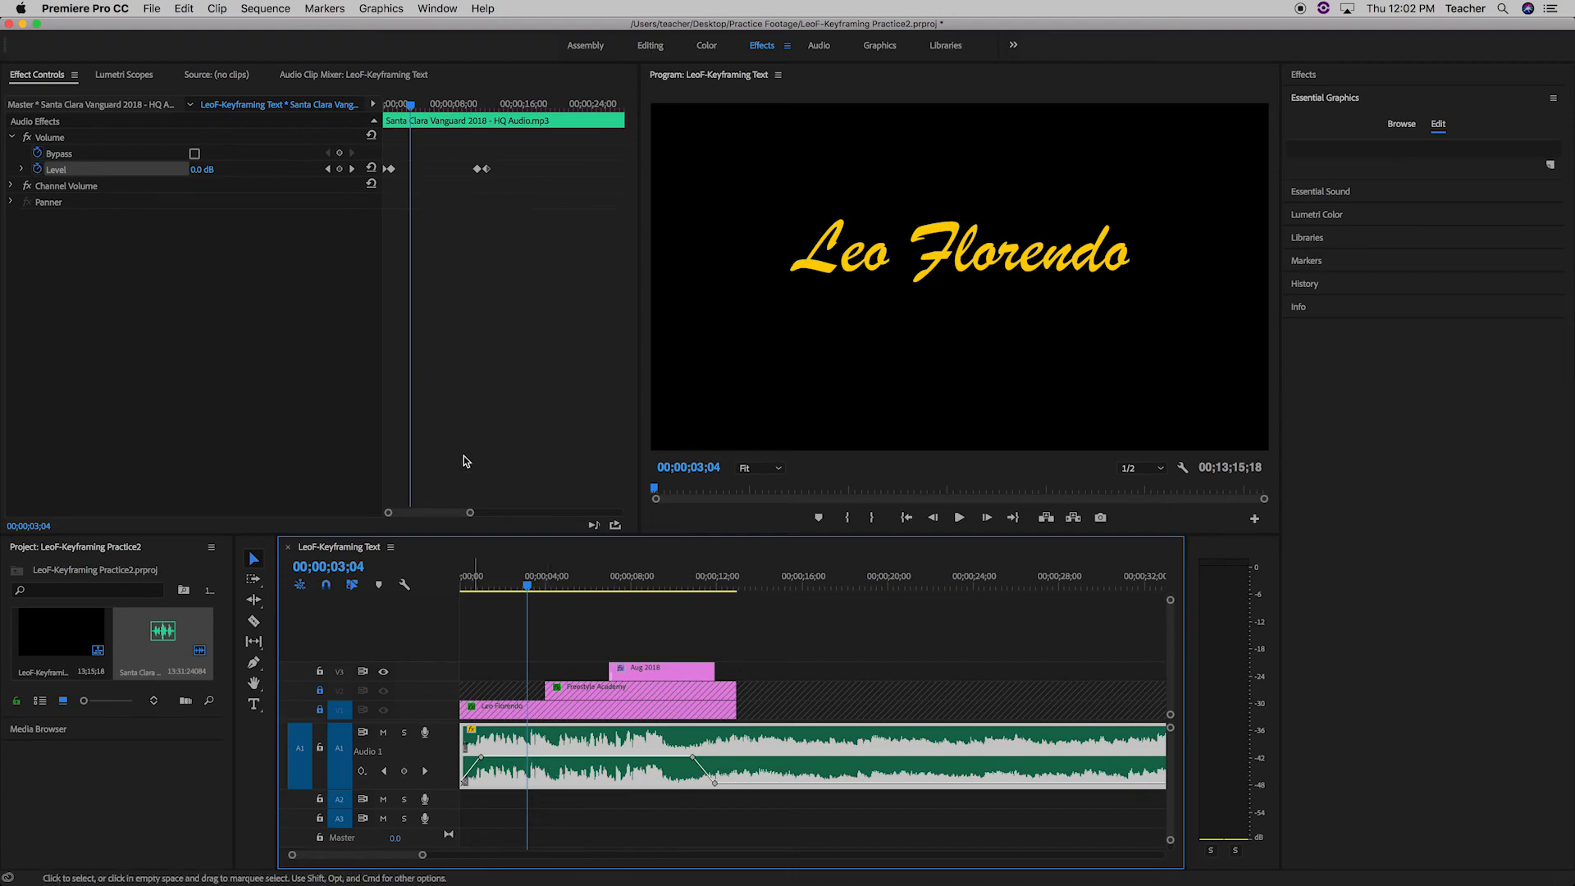
{"action": "left_click", "coordinate": [338, 168]}
{"action": "scroll", "coordinate": [537, 760], "scroll_direction": "right", "scroll_amount": 1}
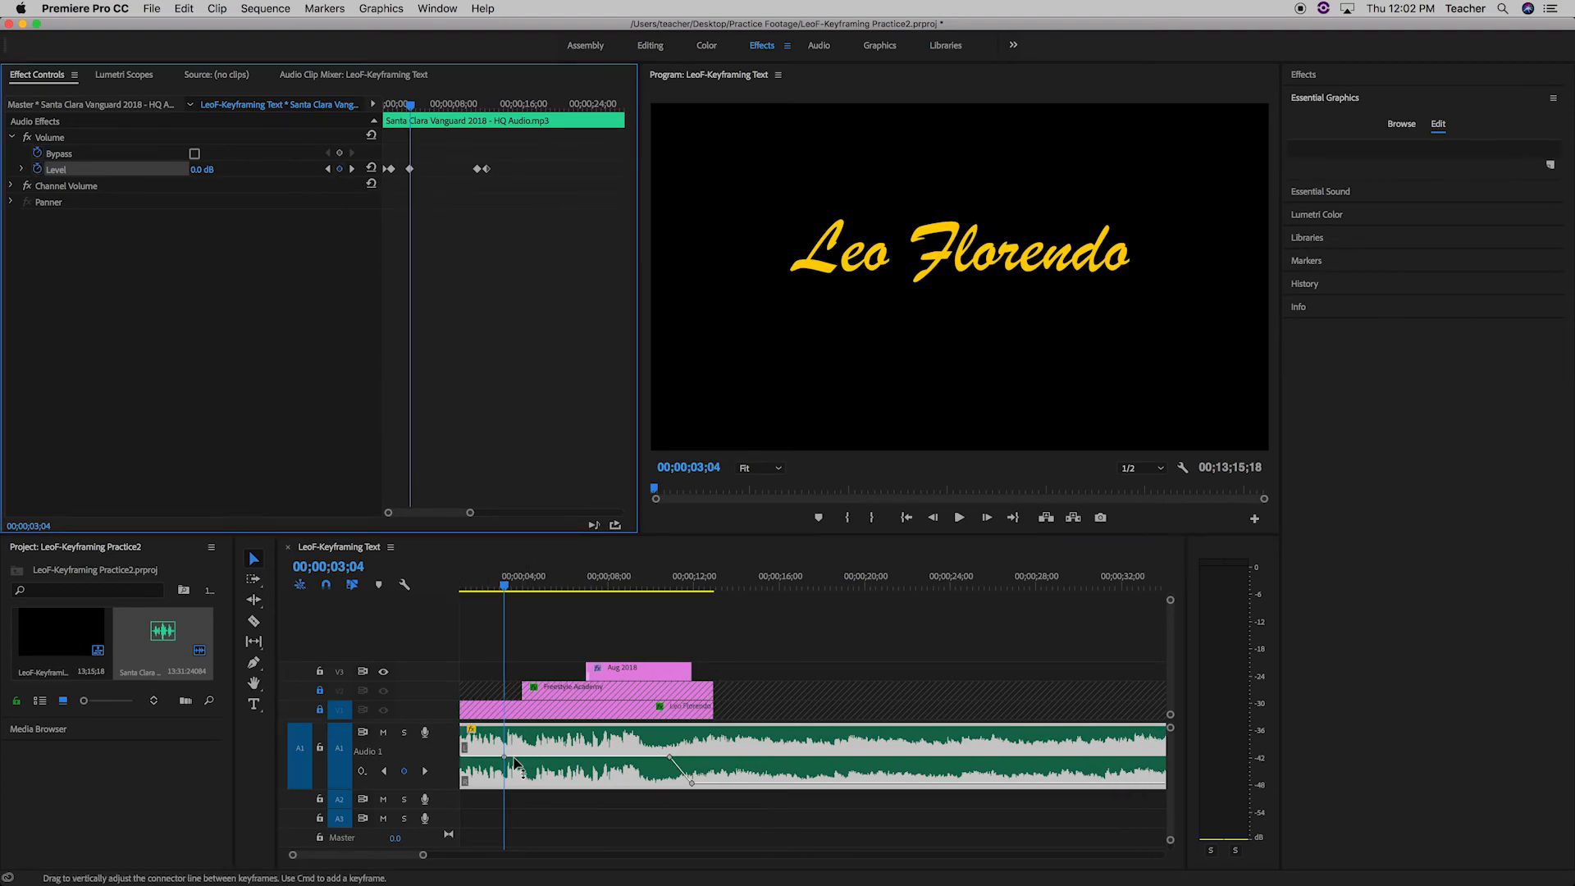
{"action": "left_click_drag", "start_coordinate": [506, 757], "coordinate": [505, 772]}
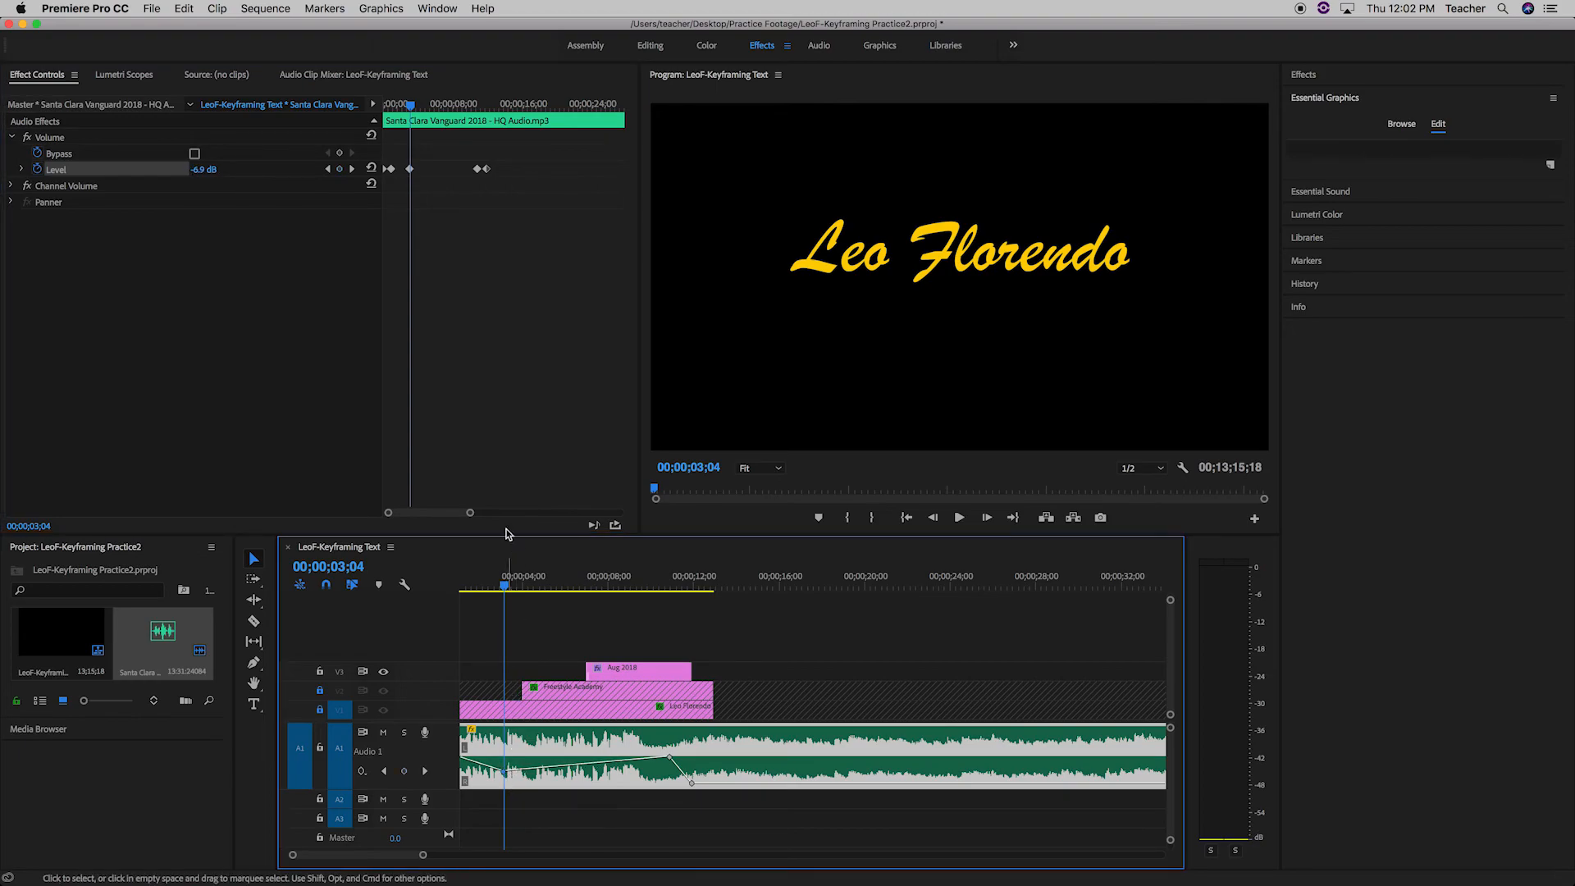
Add a Volume Level keyframe to the audio clip at 00;00;05;15 and adjust it to about -6.3 dB.
{"action": "left_click_drag", "start_coordinate": [505, 591], "coordinate": [554, 589]}
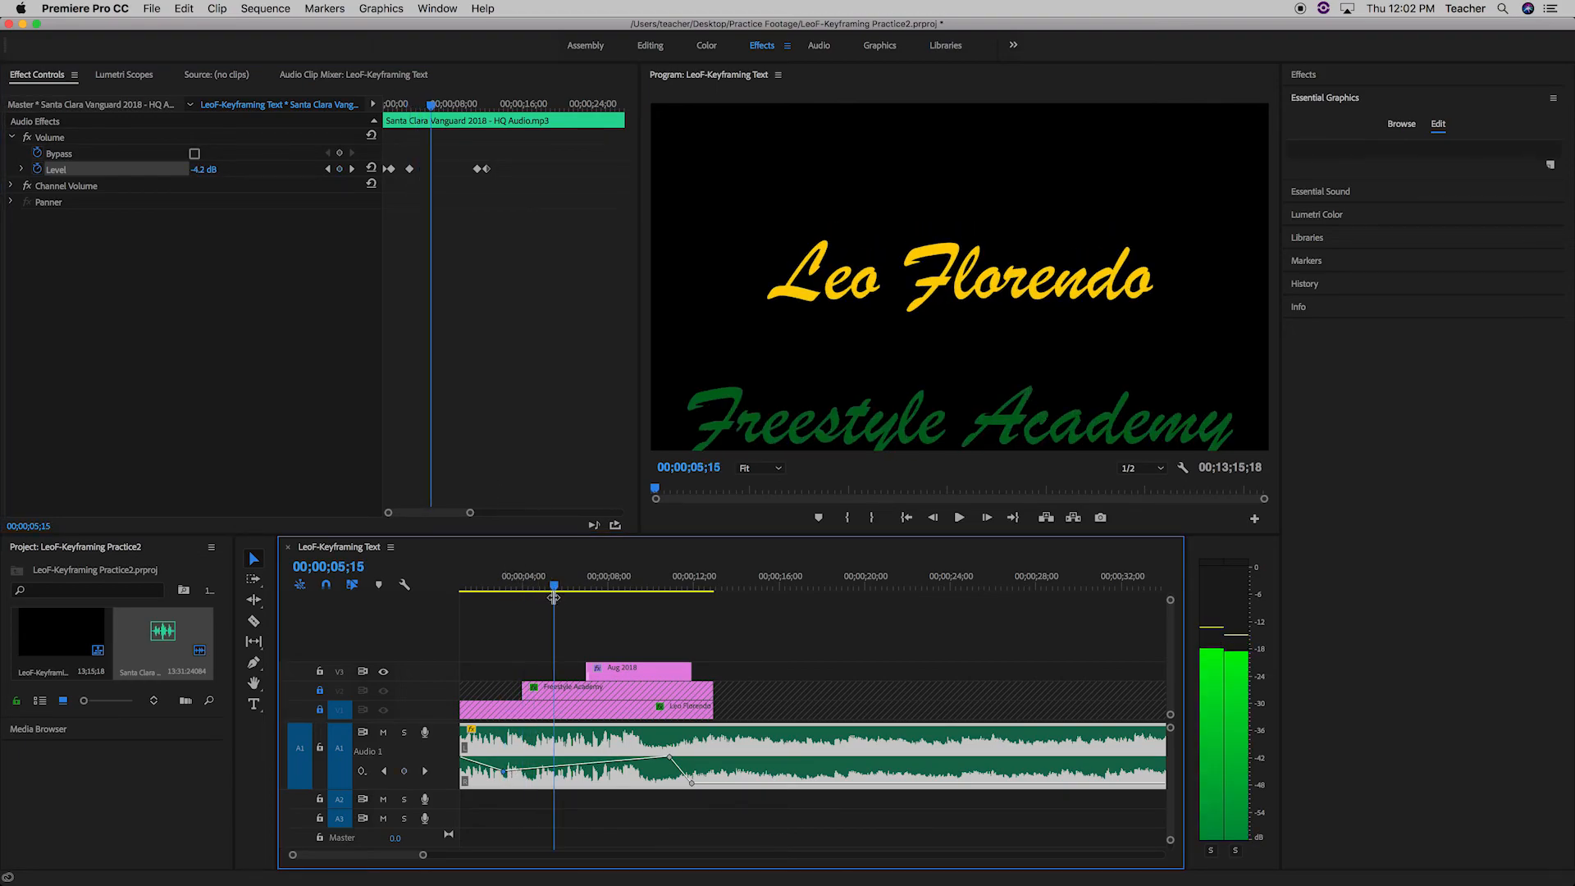
{"action": "left_click", "coordinate": [339, 169]}
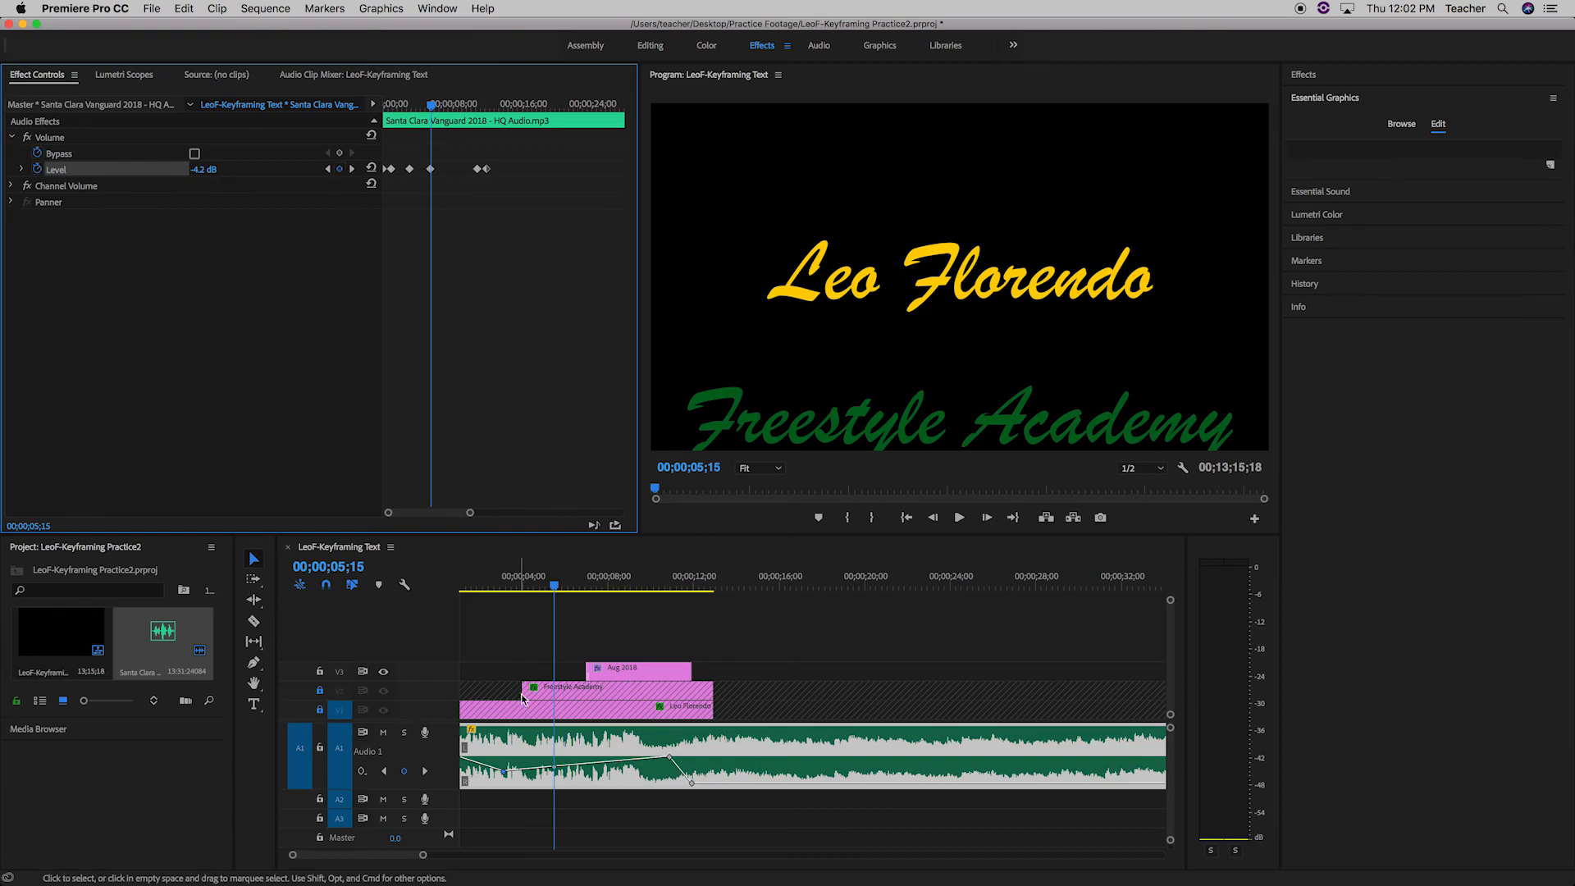
{"action": "mouse_move", "coordinate": [557, 771]}
{"action": "left_mouse_down"}
{"action": "mouse_move", "coordinate": [551, 754]}
{"action": "mouse_move", "coordinate": [554, 772]}
{"action": "left_mouse_up"}
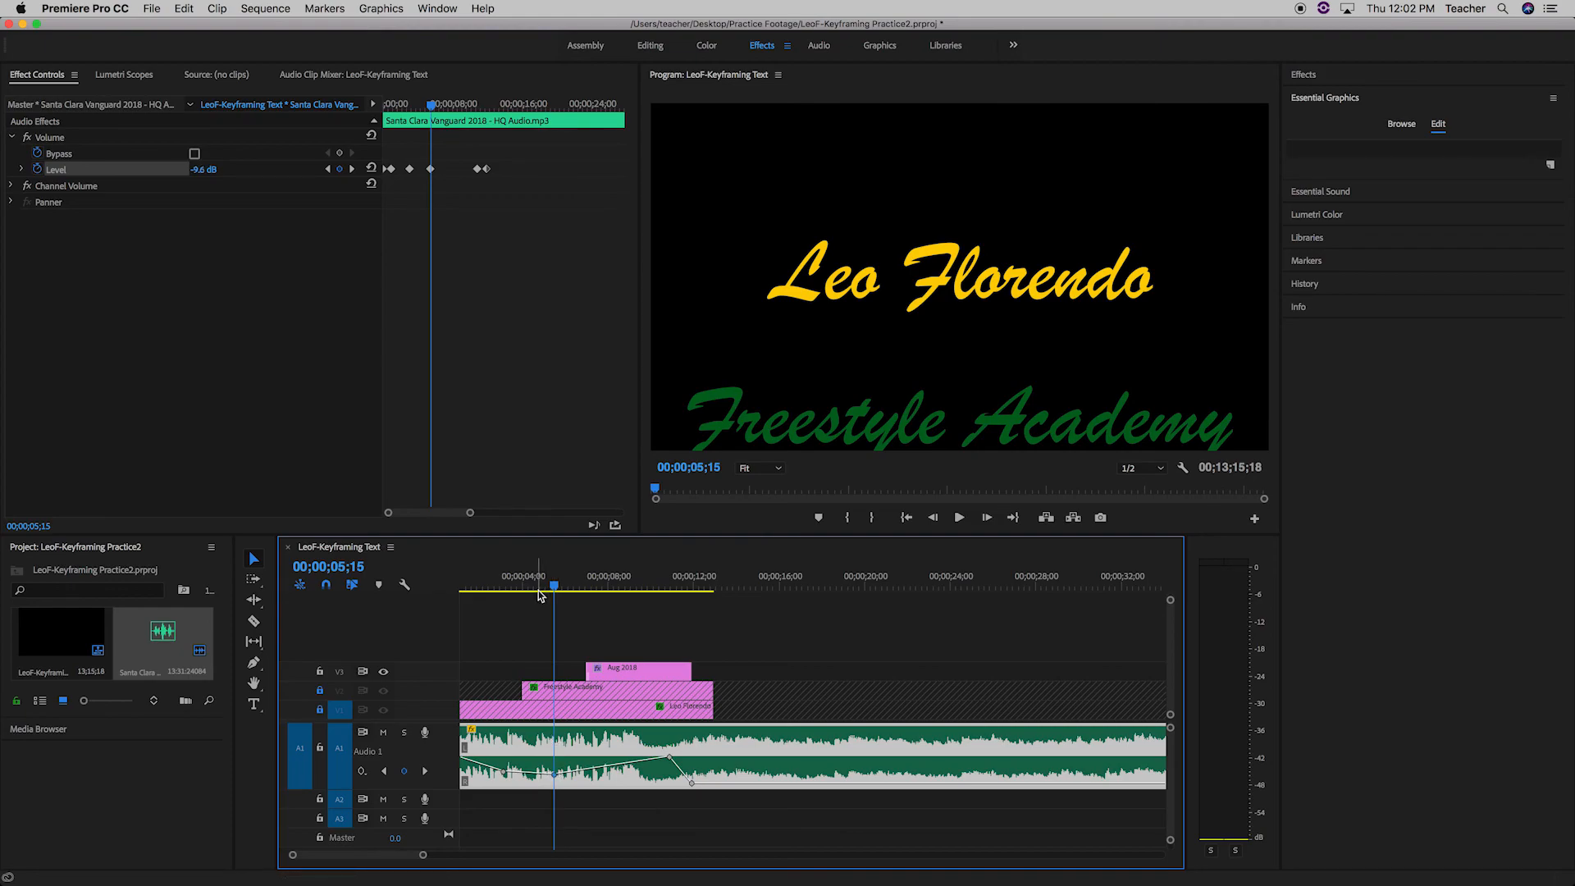
{"action": "scroll", "coordinate": [592, 669], "scroll_direction": "left", "scroll_amount": 2}
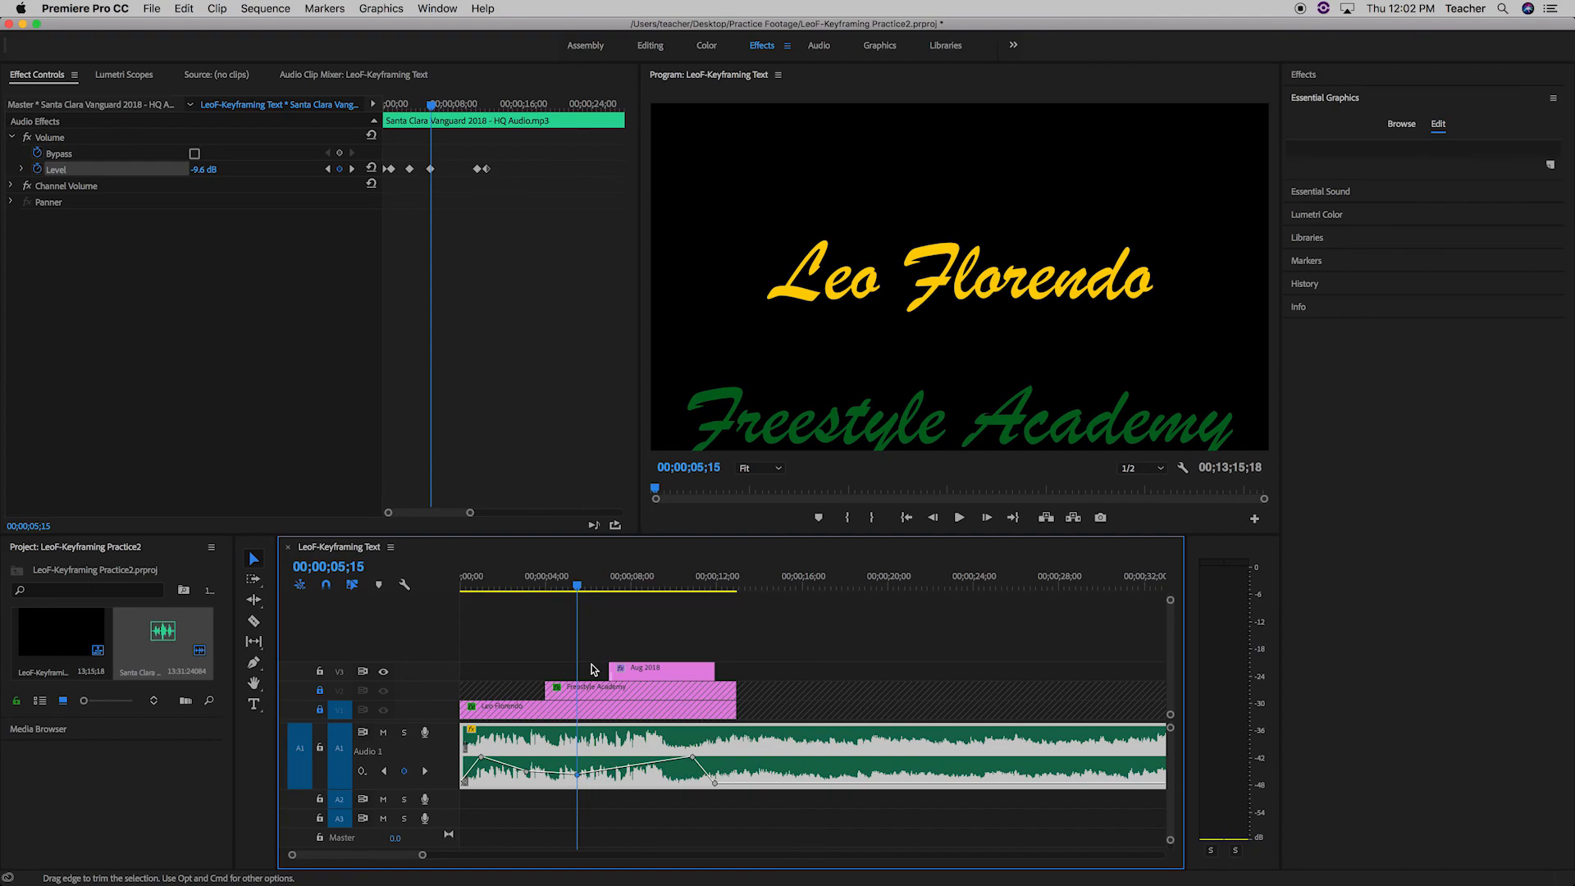
{"action": "left_click_drag", "start_coordinate": [577, 773], "coordinate": [579, 739]}
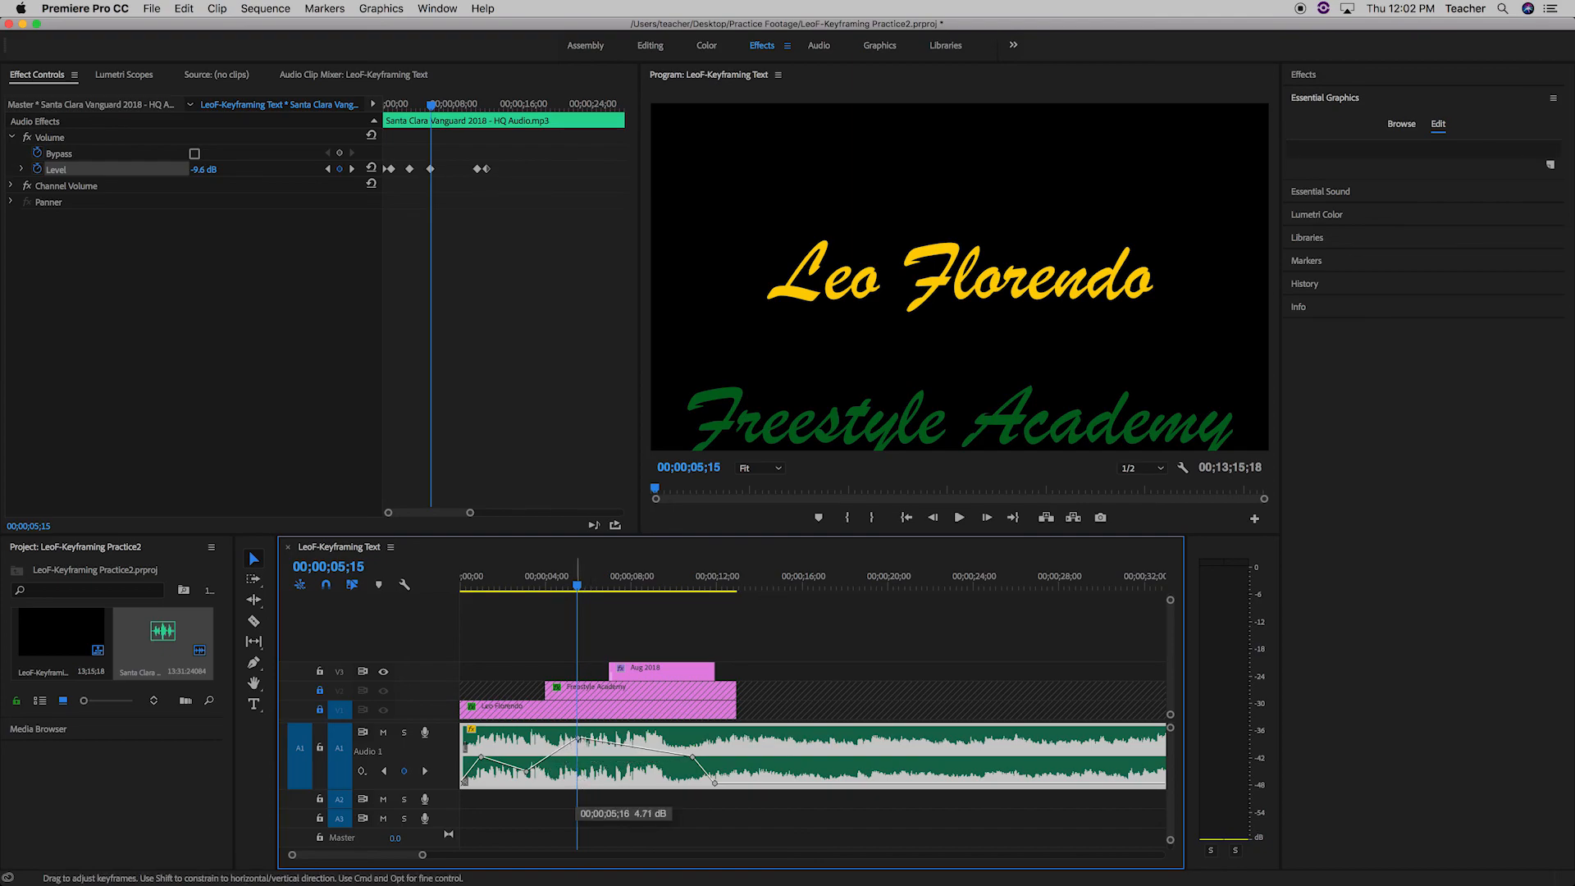
{"action": "left_click_drag", "start_coordinate": [579, 739], "coordinate": [572, 769]}
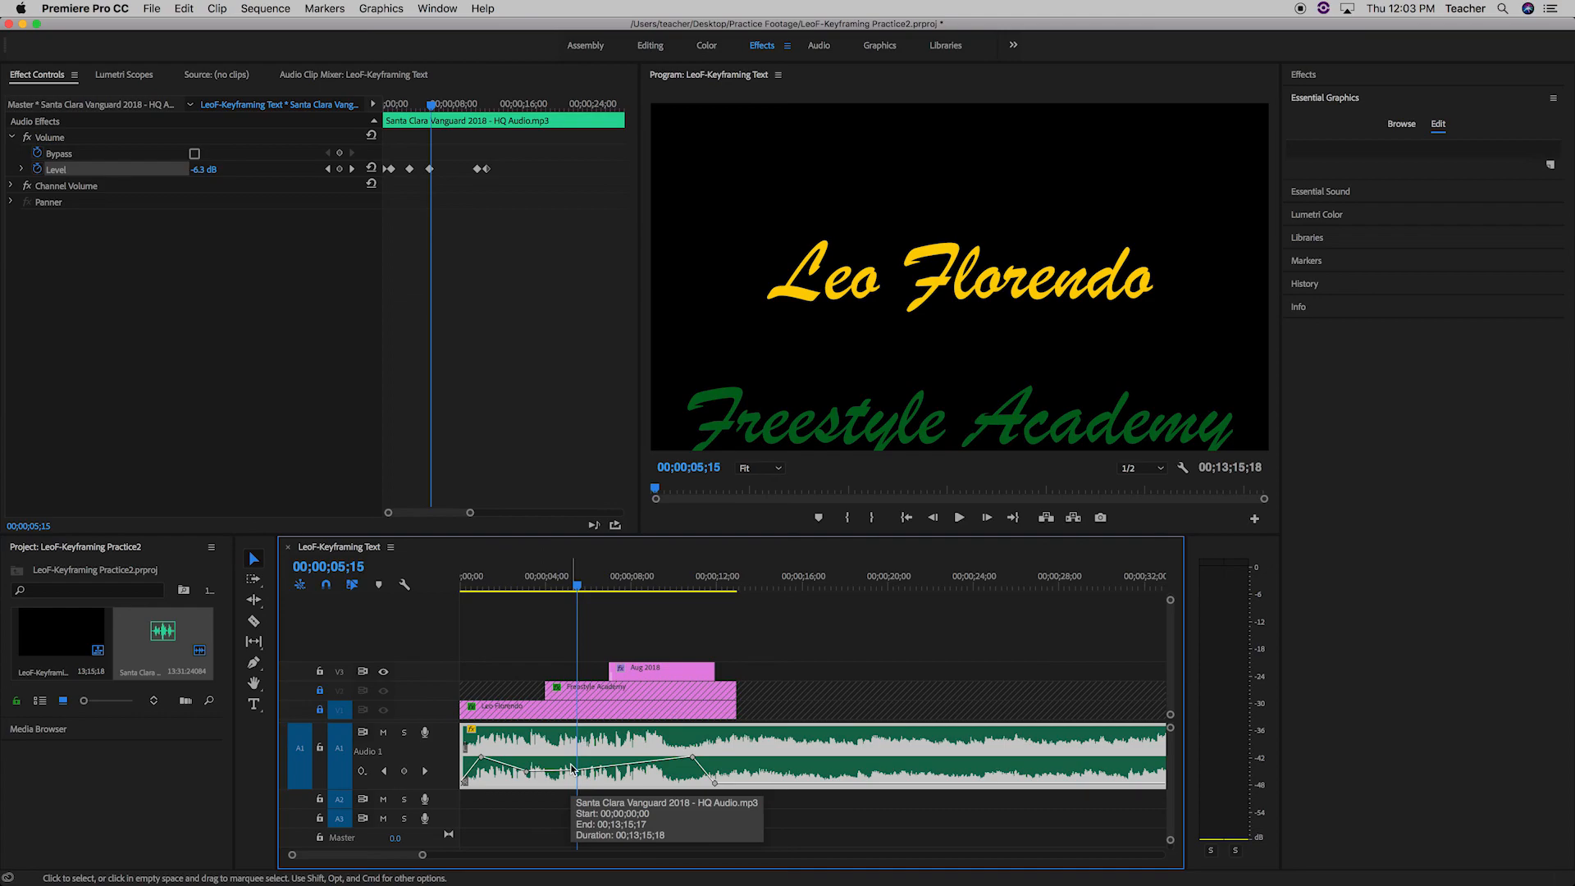